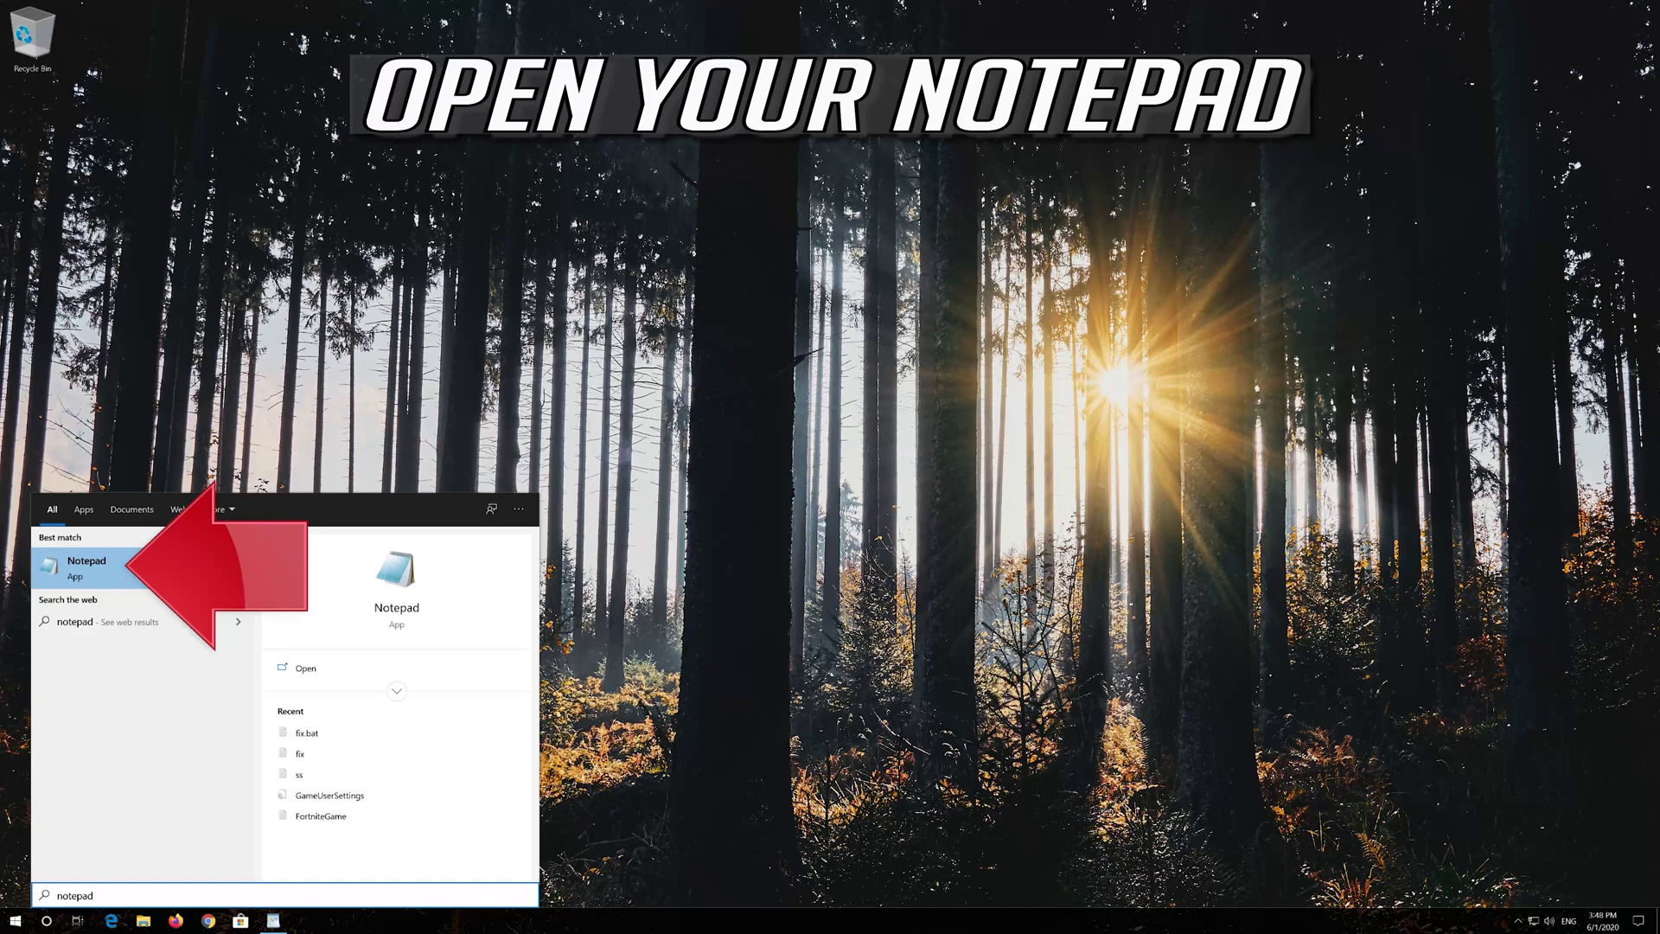
# Step: Launch the Notepad app from the Start menu's best match for 'notepad'
pyautogui.click(166, 565)
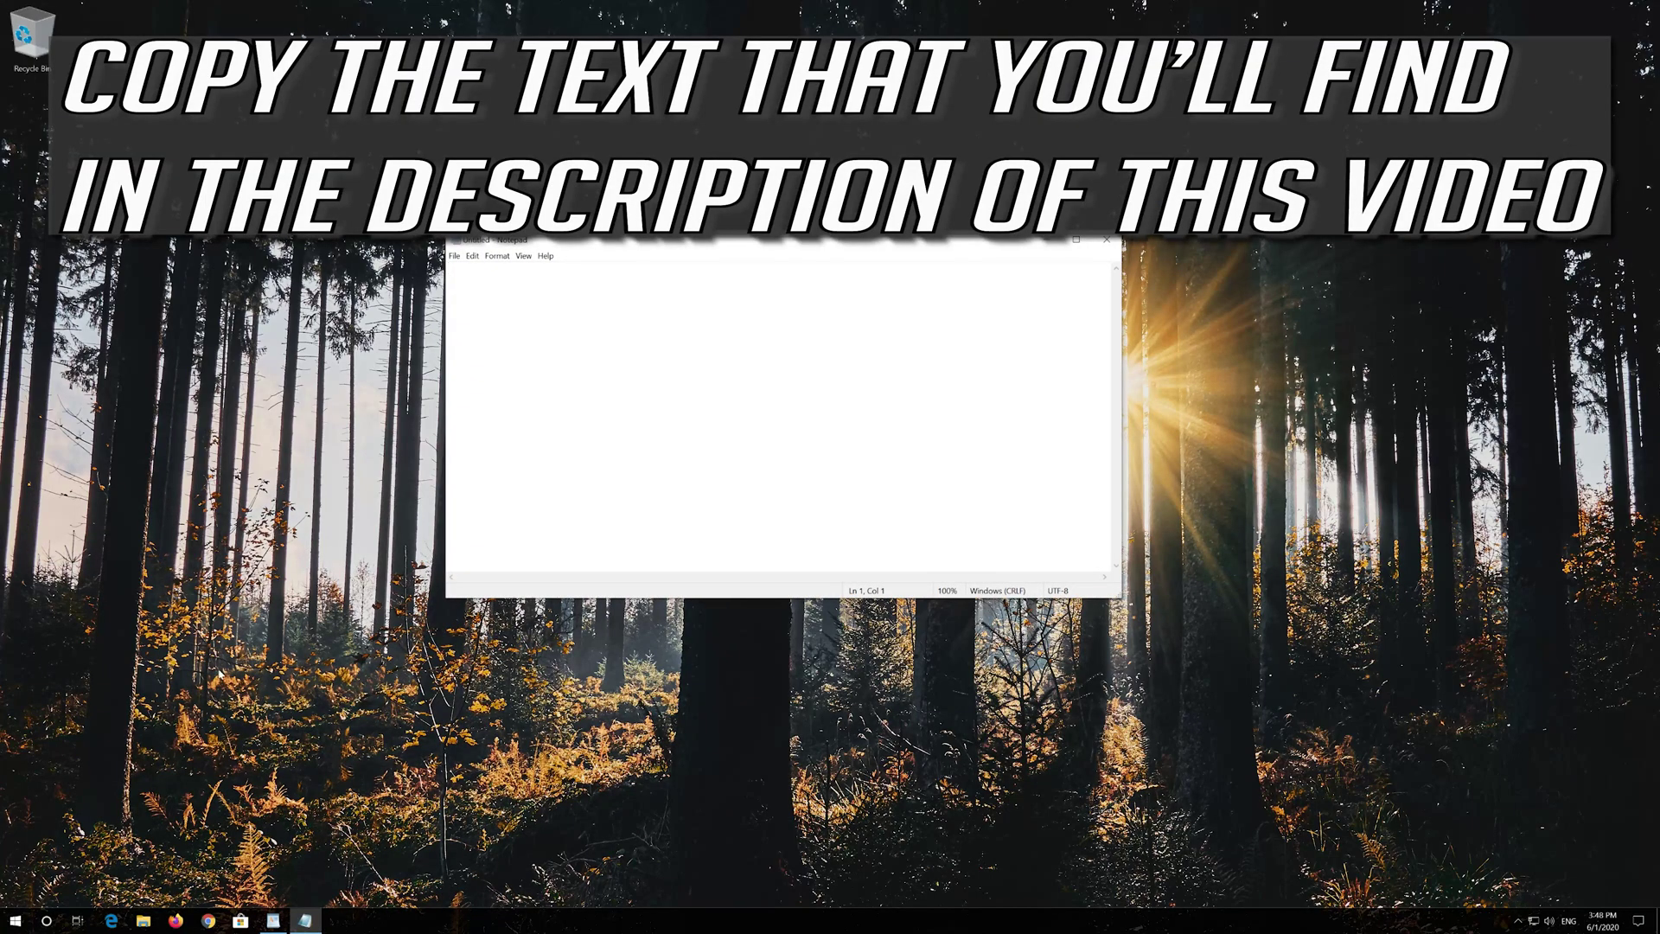
# Step: Copy the whole WordPad reset script, from net stop bits to net start cryptsvc, then minimize WordPad
pyautogui.click(275, 921)
pyautogui.click(684, 245)
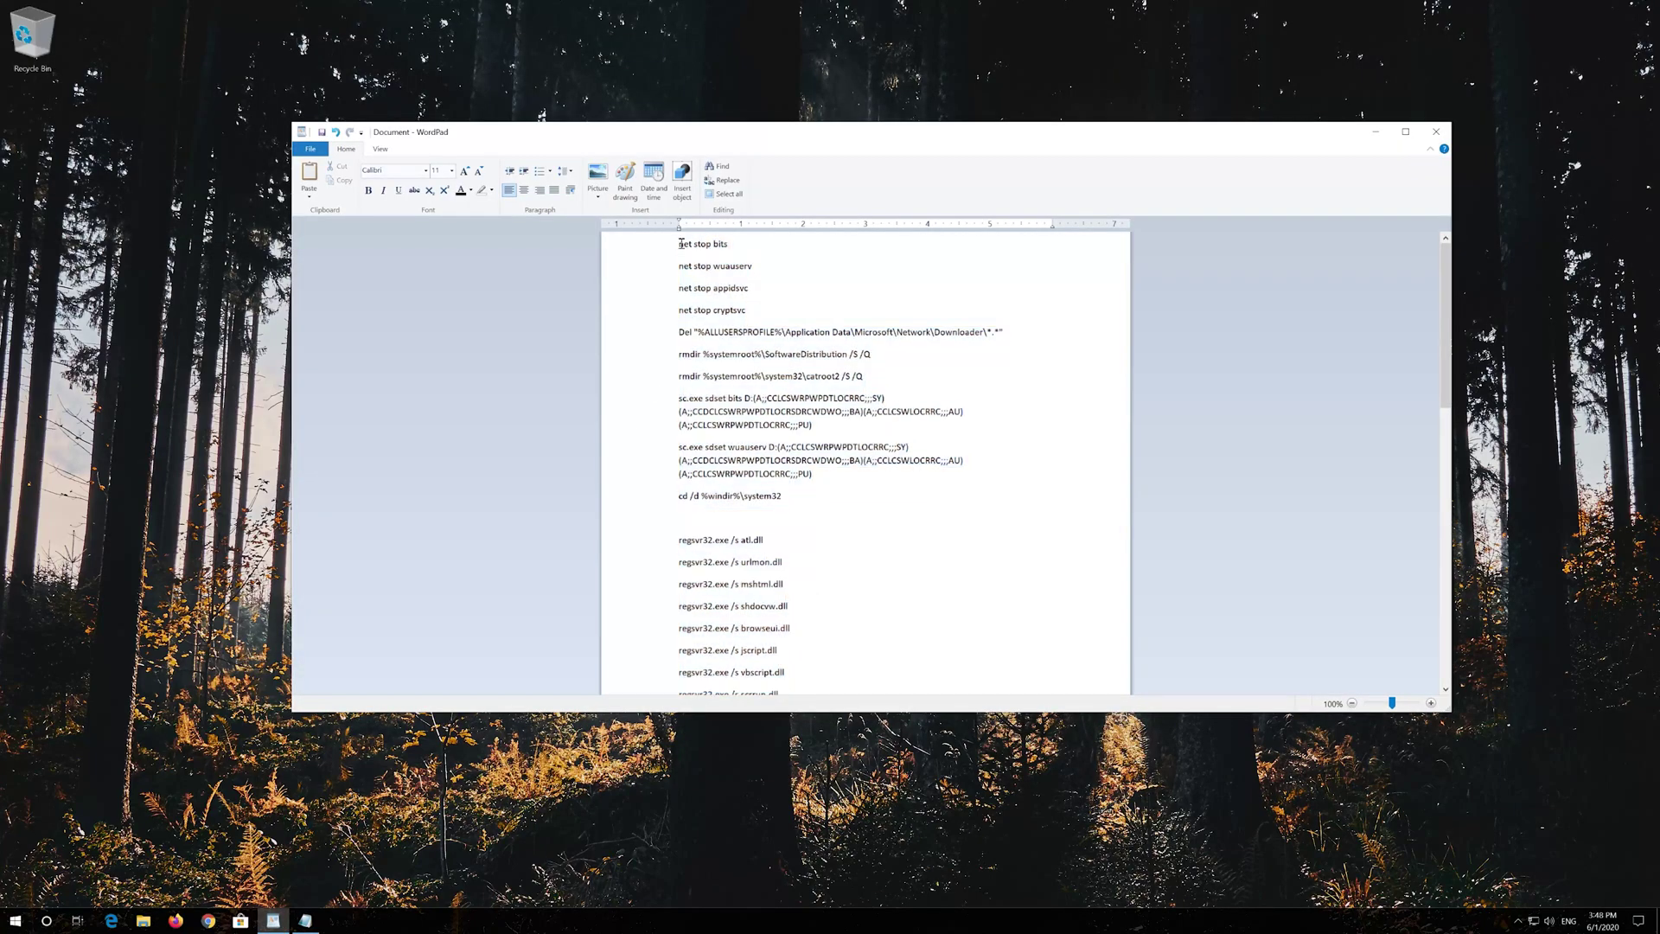
pyautogui.moveTo(683, 246); pyautogui.dragTo(1089, 930)
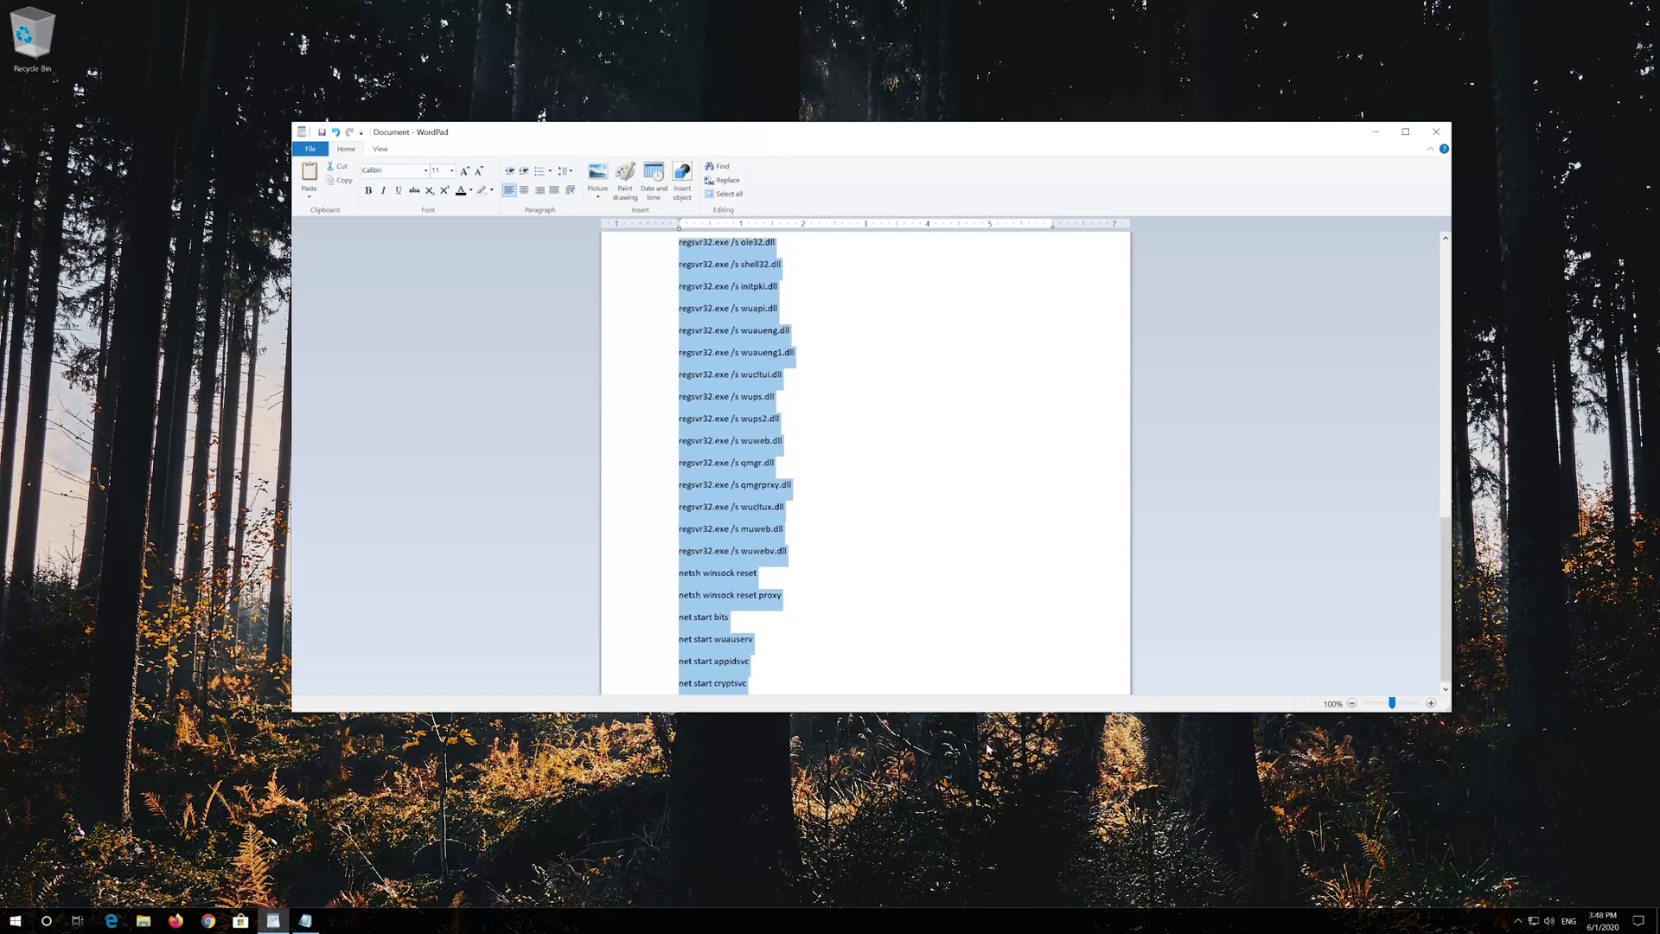
pyautogui.scroll(1, 802, 417)
pyautogui.rightClick(757, 381)
pyautogui.click(776, 404)
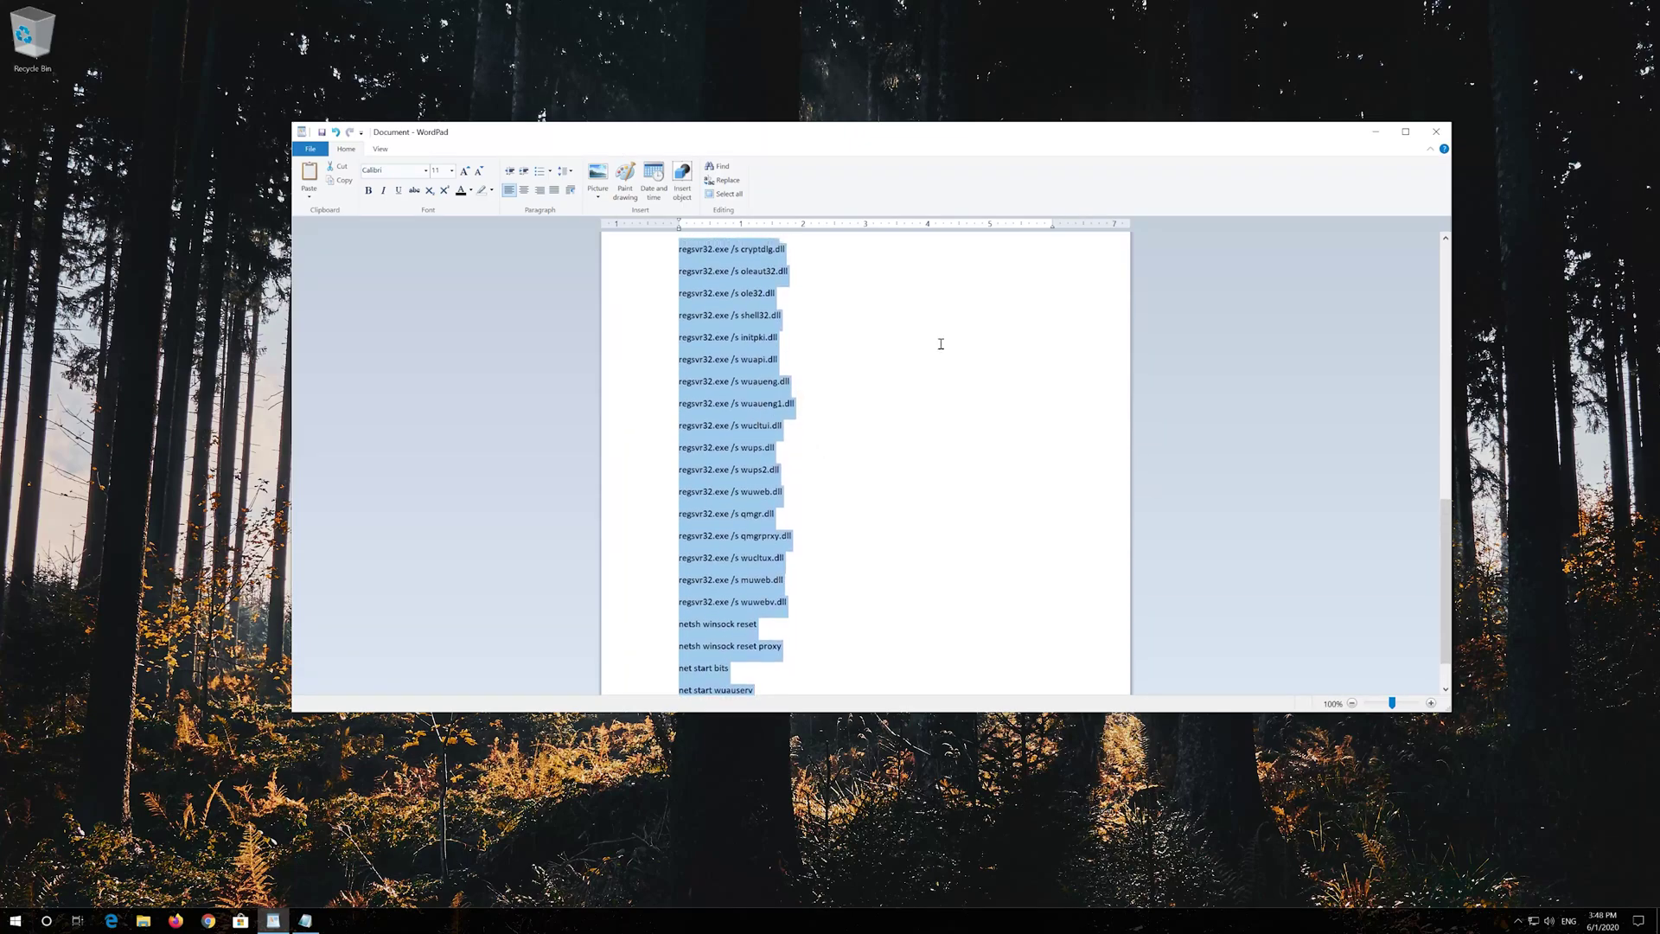
pyautogui.click(1379, 132)
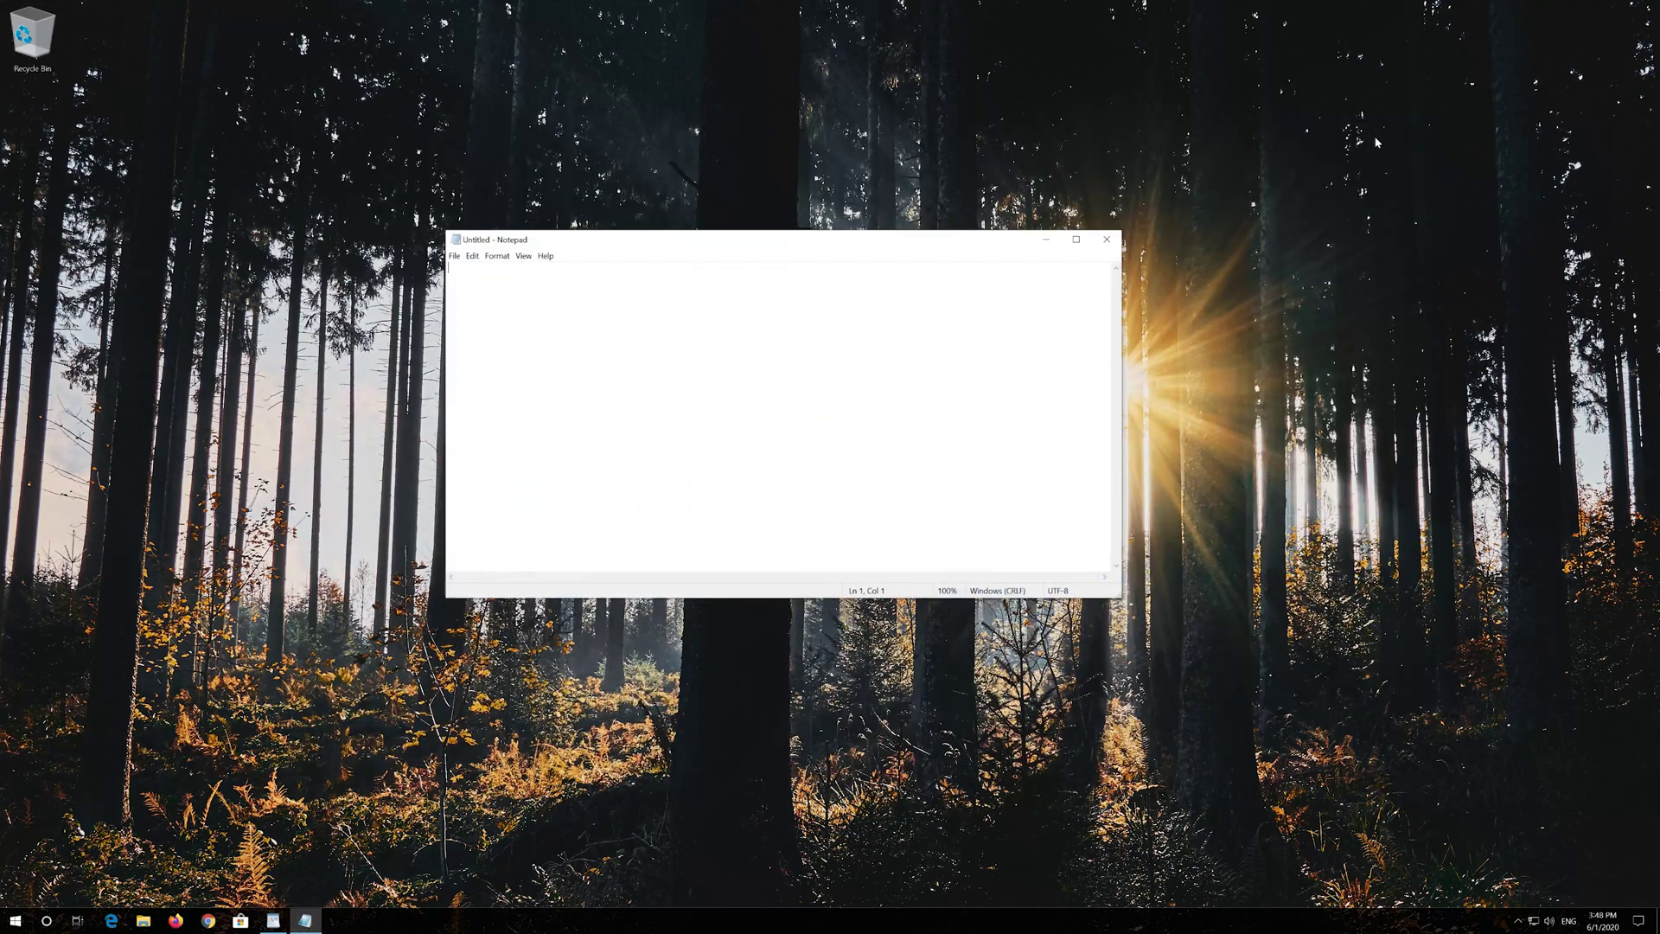
# Step: Paste the copied reset script into the blank Notepad document via Edit > Paste
pyautogui.click(473, 256)
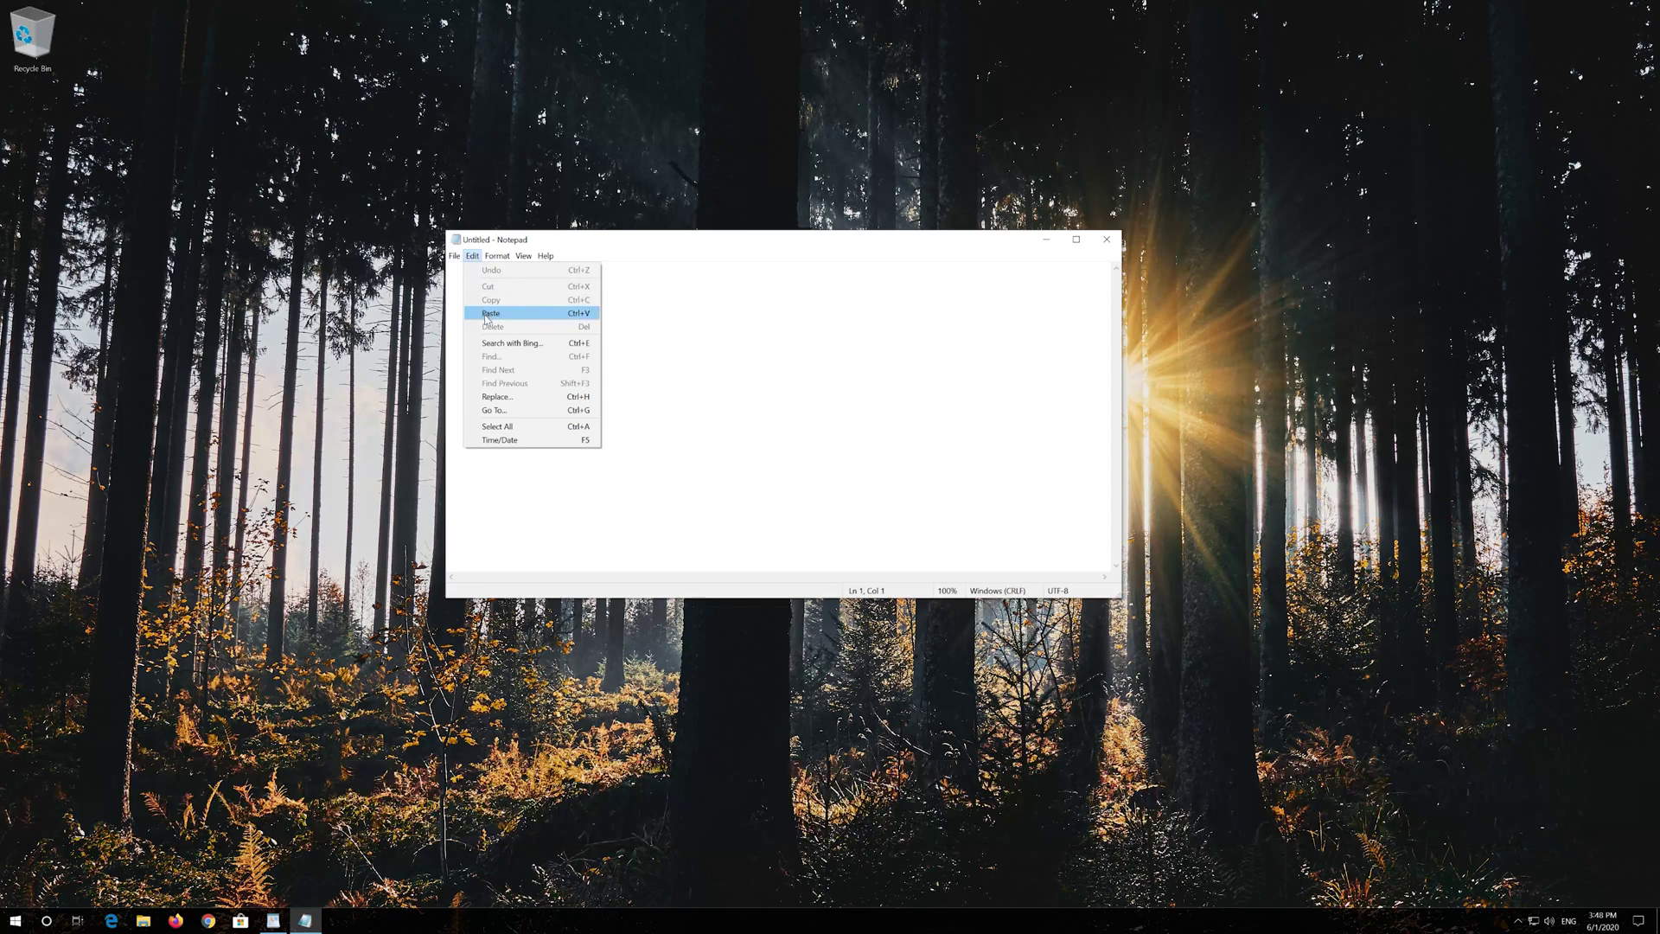
pyautogui.click(536, 318)
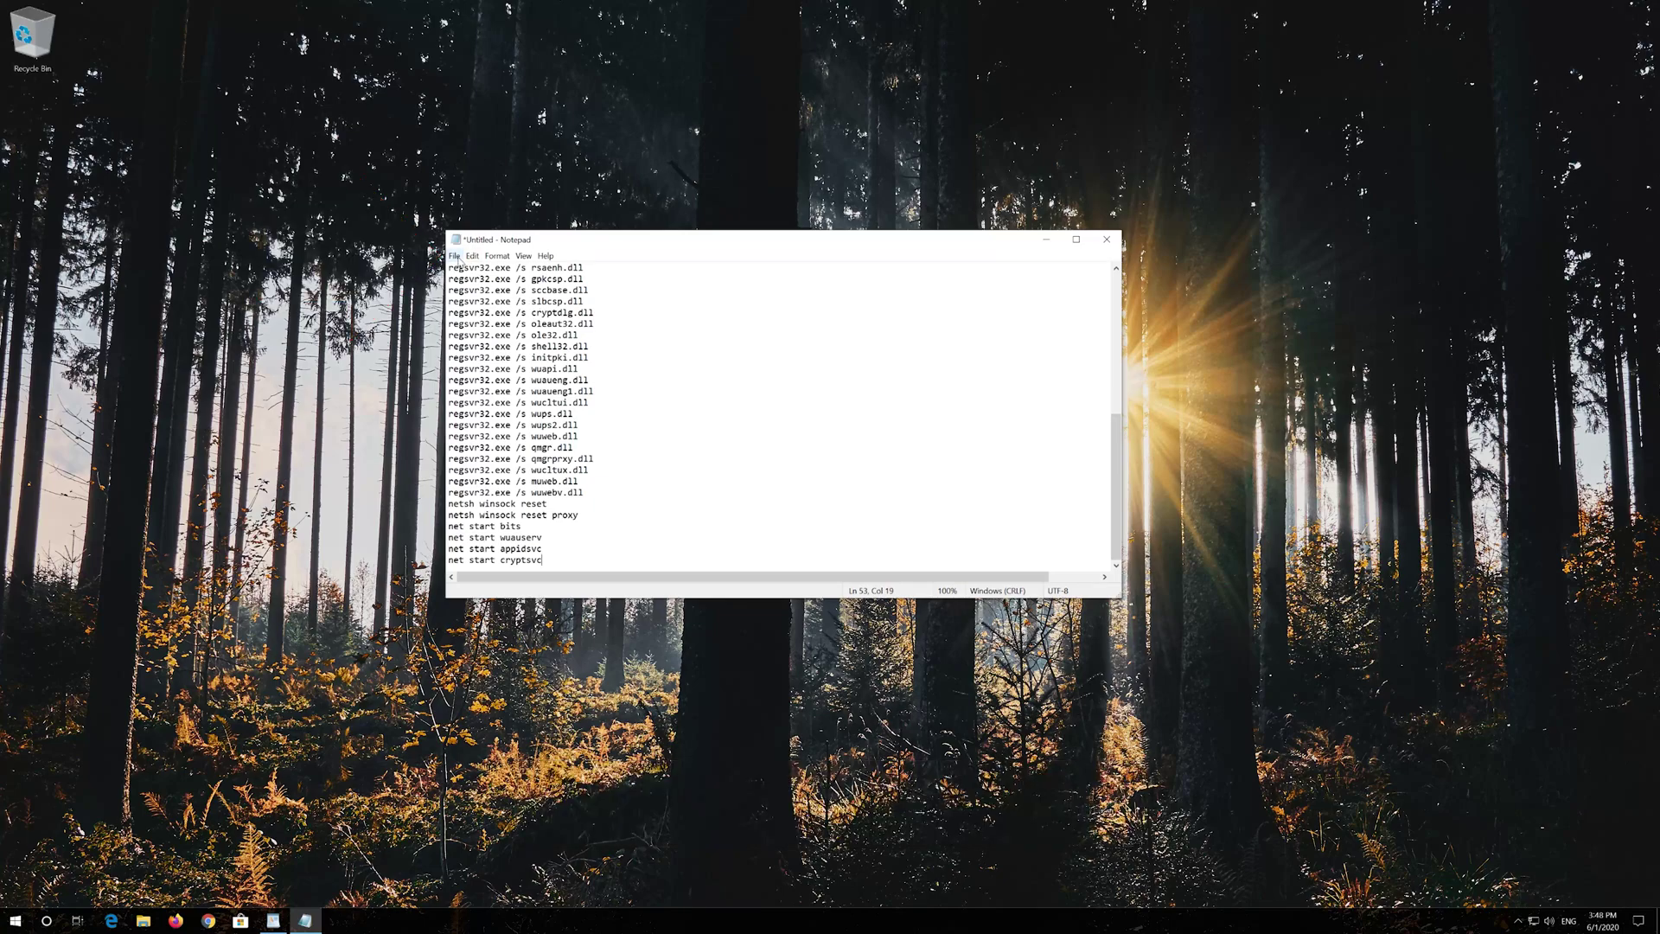
pyautogui.click(455, 257)
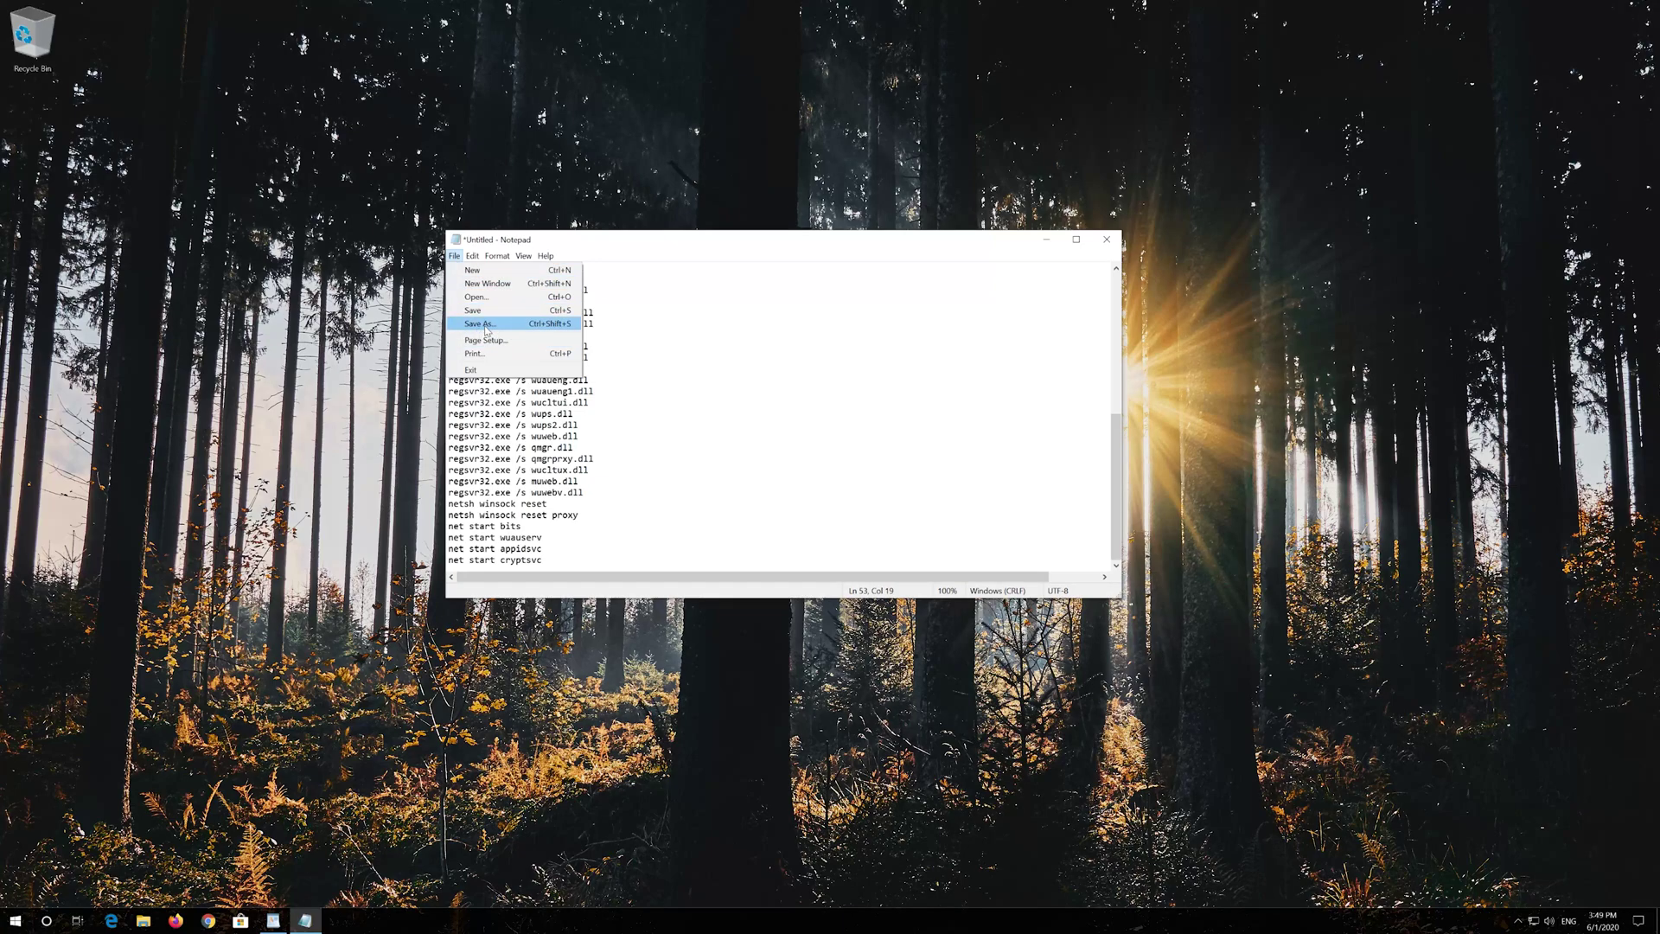
pyautogui.click(484, 325)
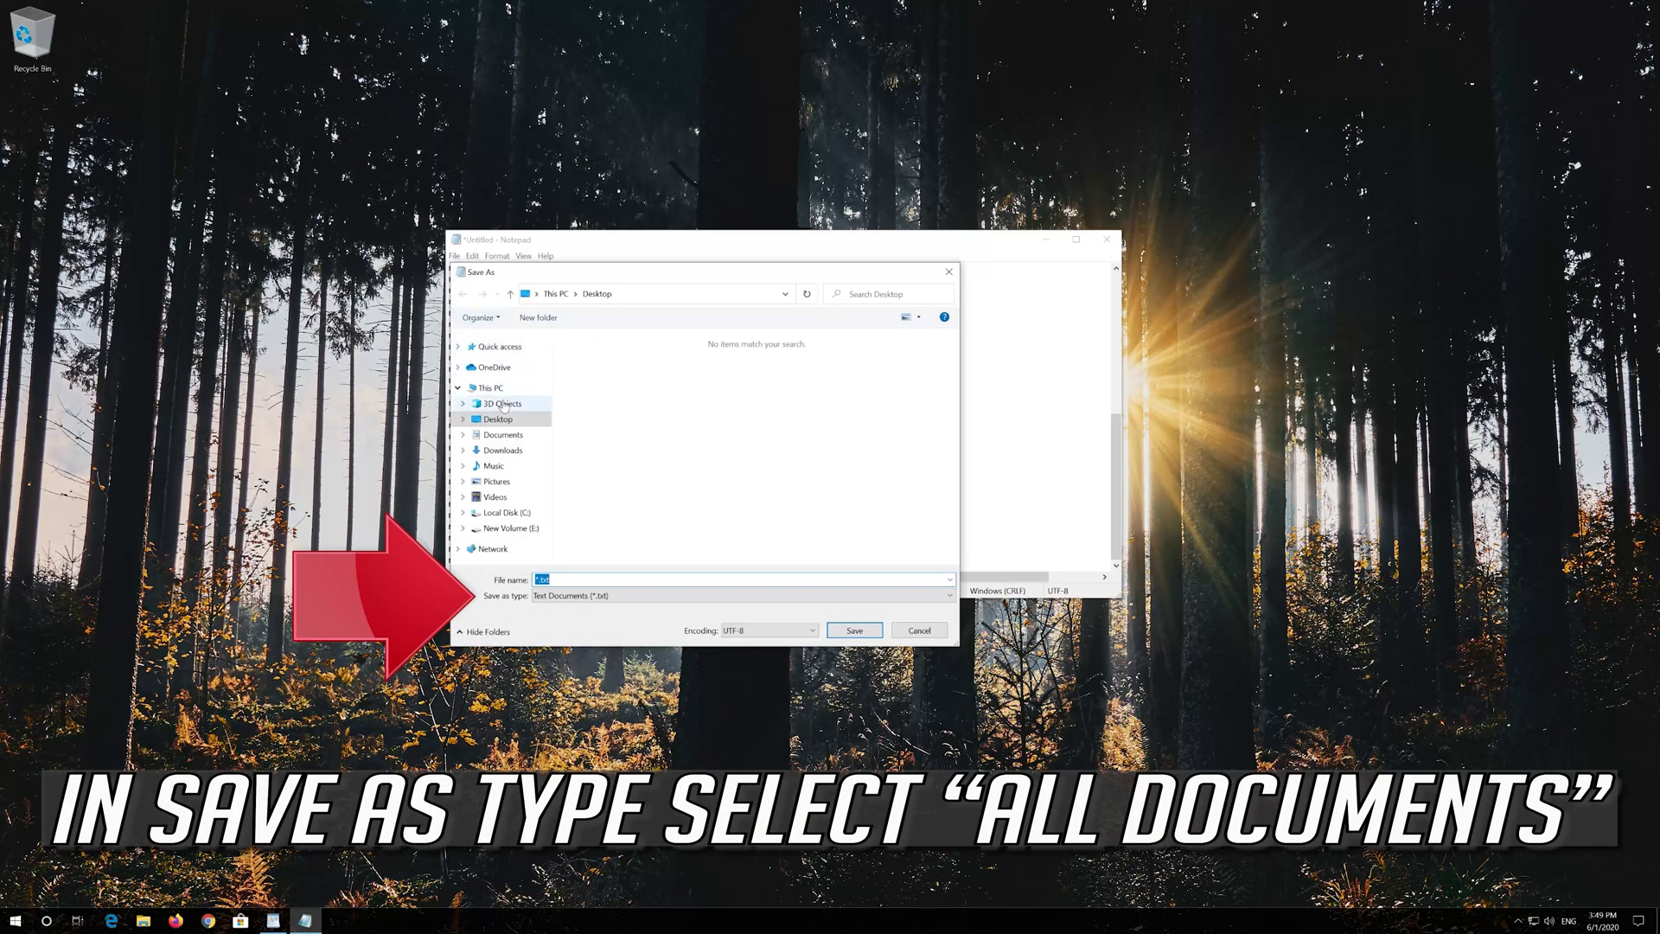
# Step: Save the script to the Desktop as fix.bat with Save as type set to All Files
pyautogui.click(544, 598)
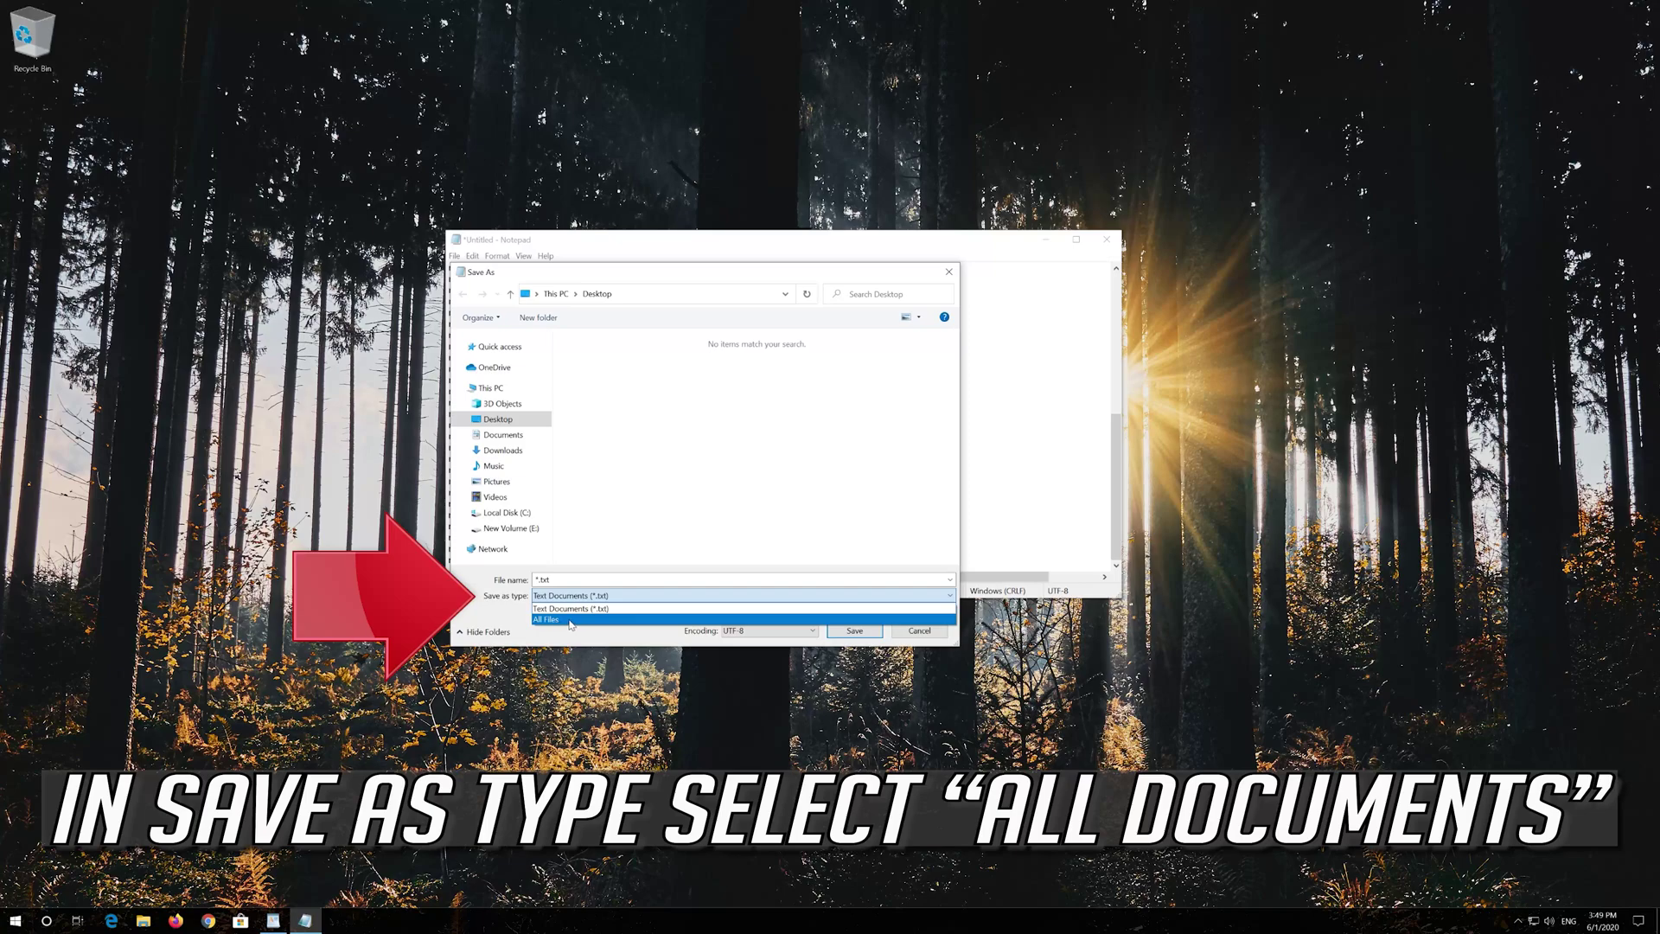
pyautogui.click(563, 621)
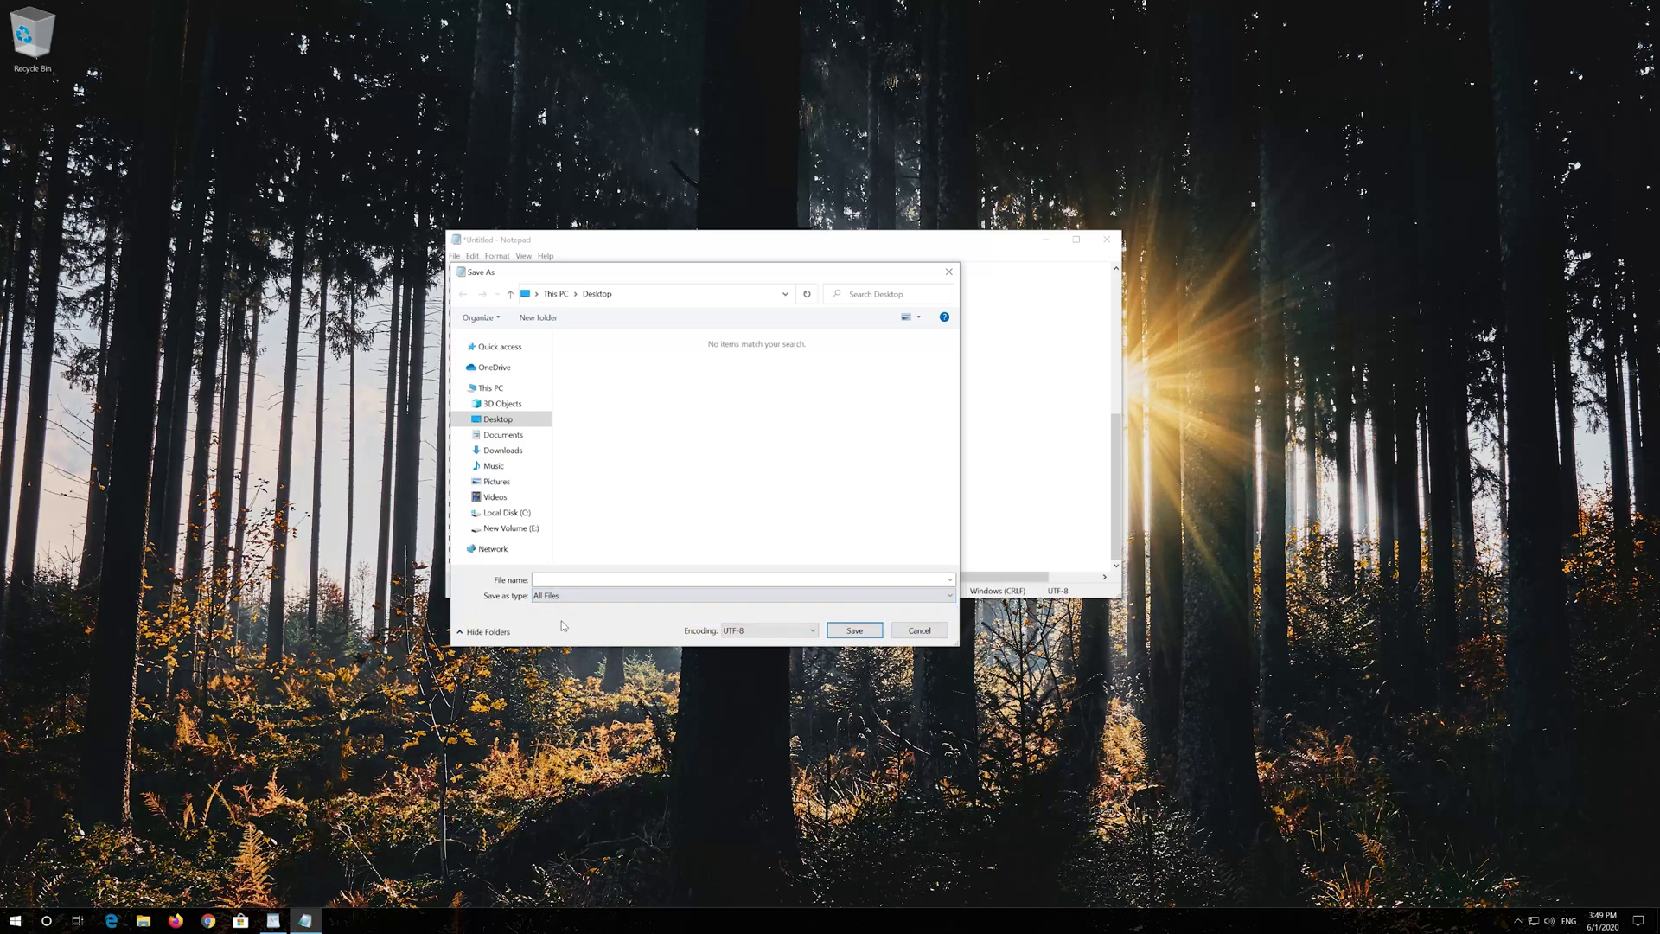
pyautogui.tripleClick(542, 579)
pyautogui.press('BackSpace')
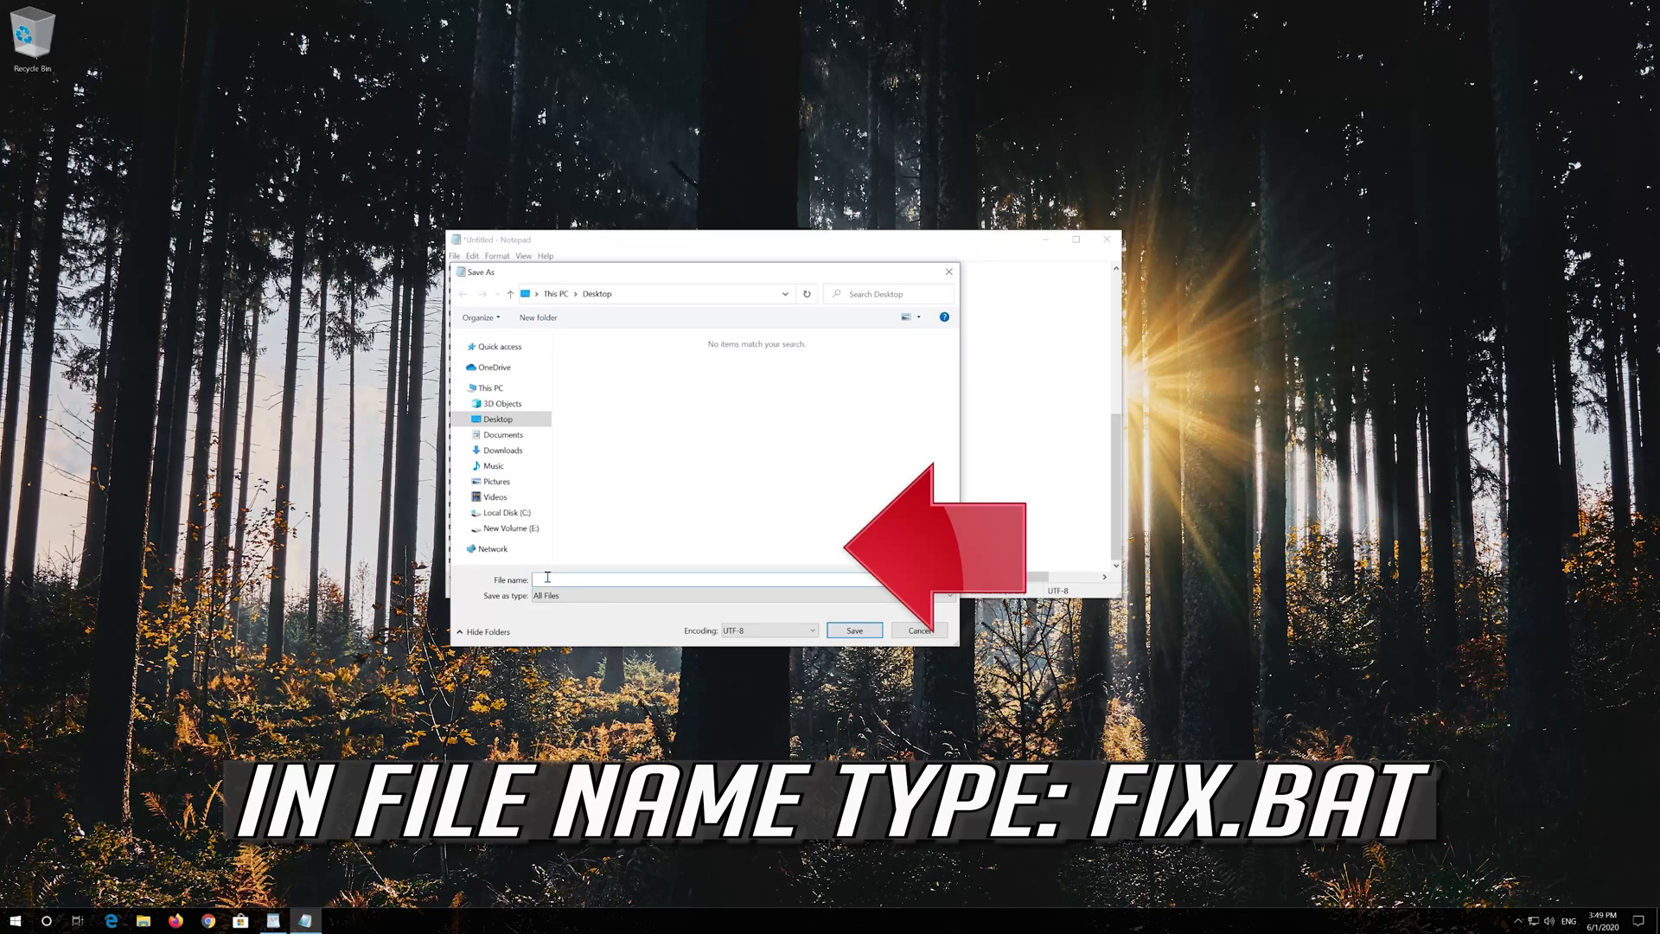
pyautogui.write('fix.bat')
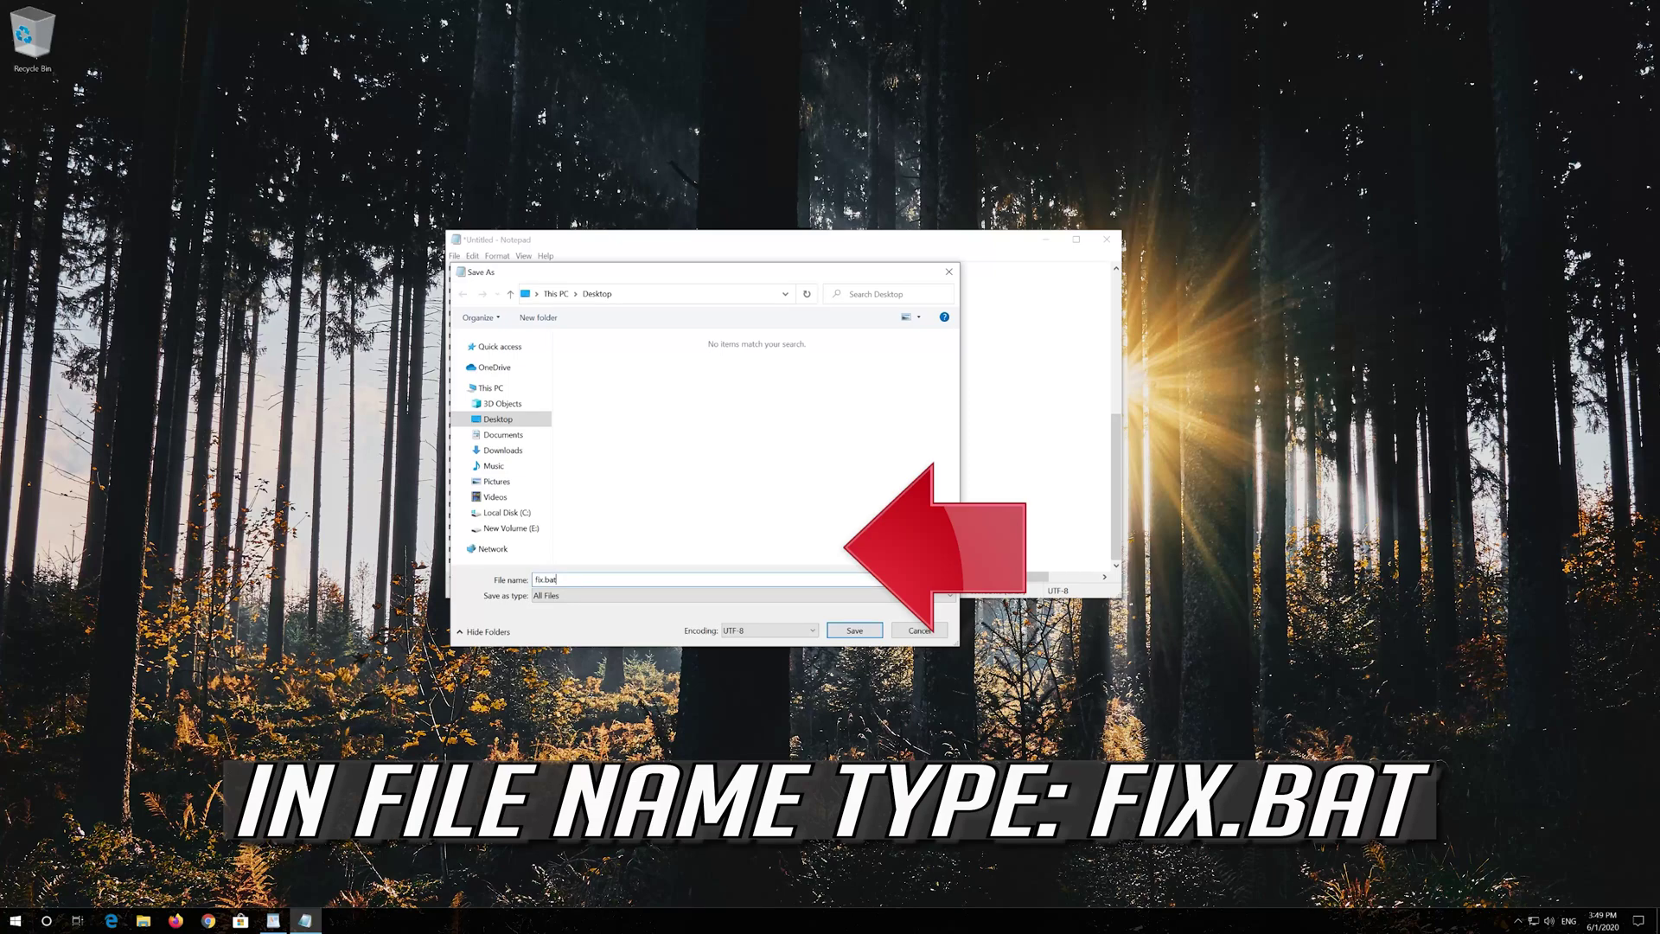
pyautogui.click(854, 631)
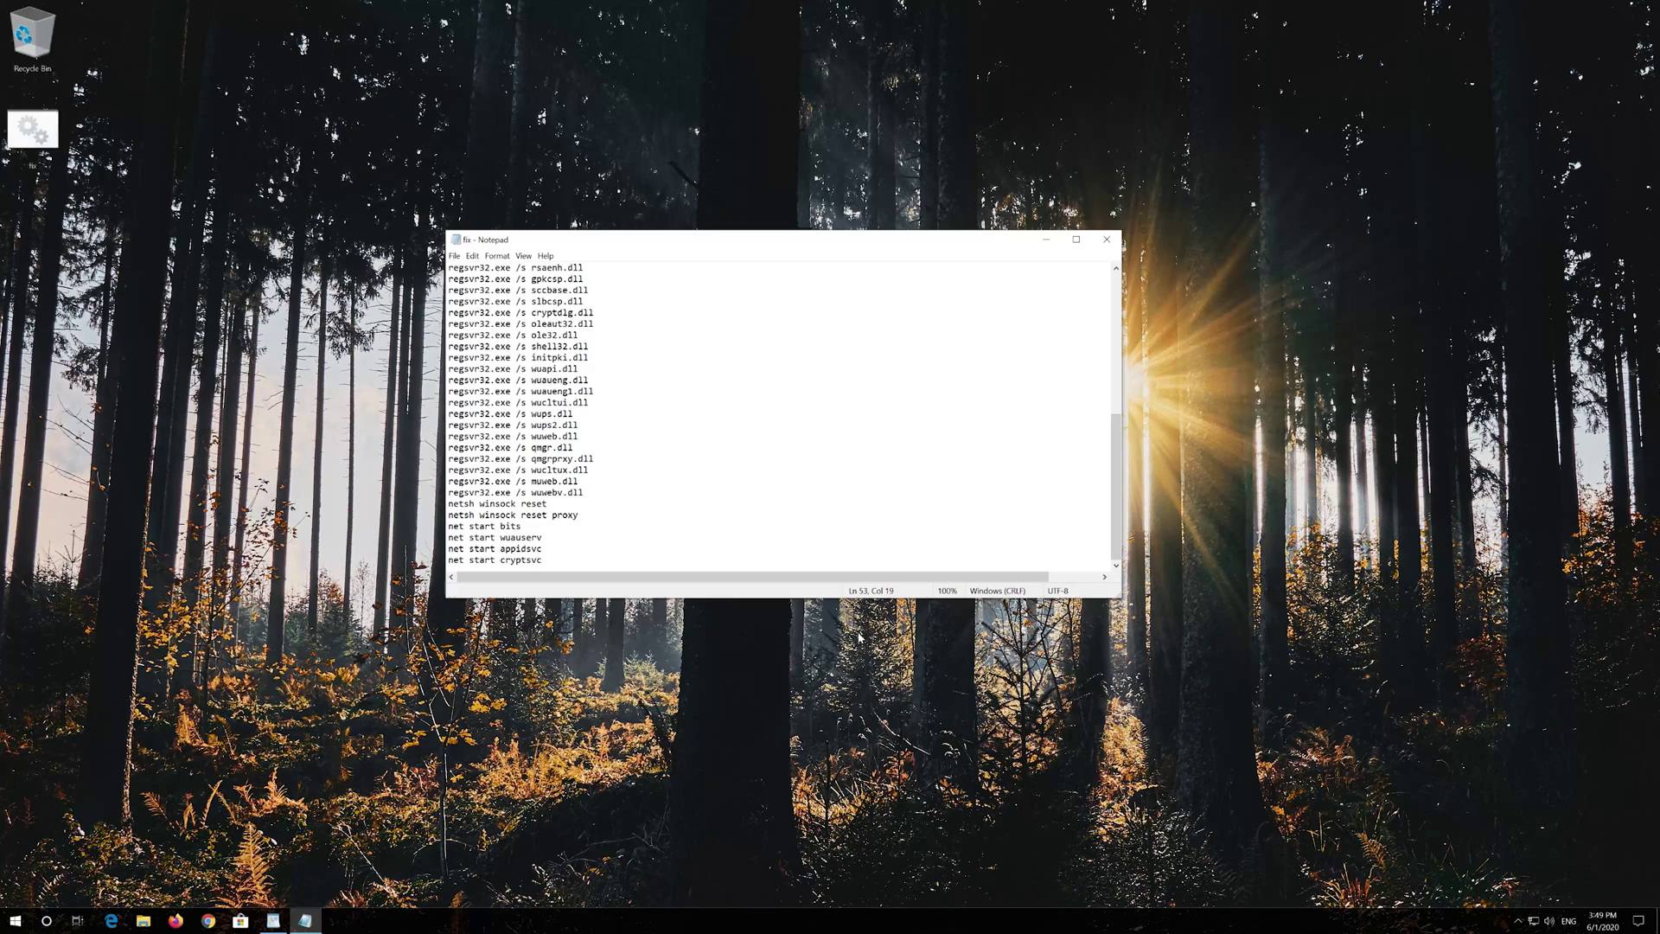
# Step: Close Notepad and run fix.bat as administrator, allowing Windows Command Processor to make changes
pyautogui.click(1106, 240)
pyautogui.rightClick(17, 130)
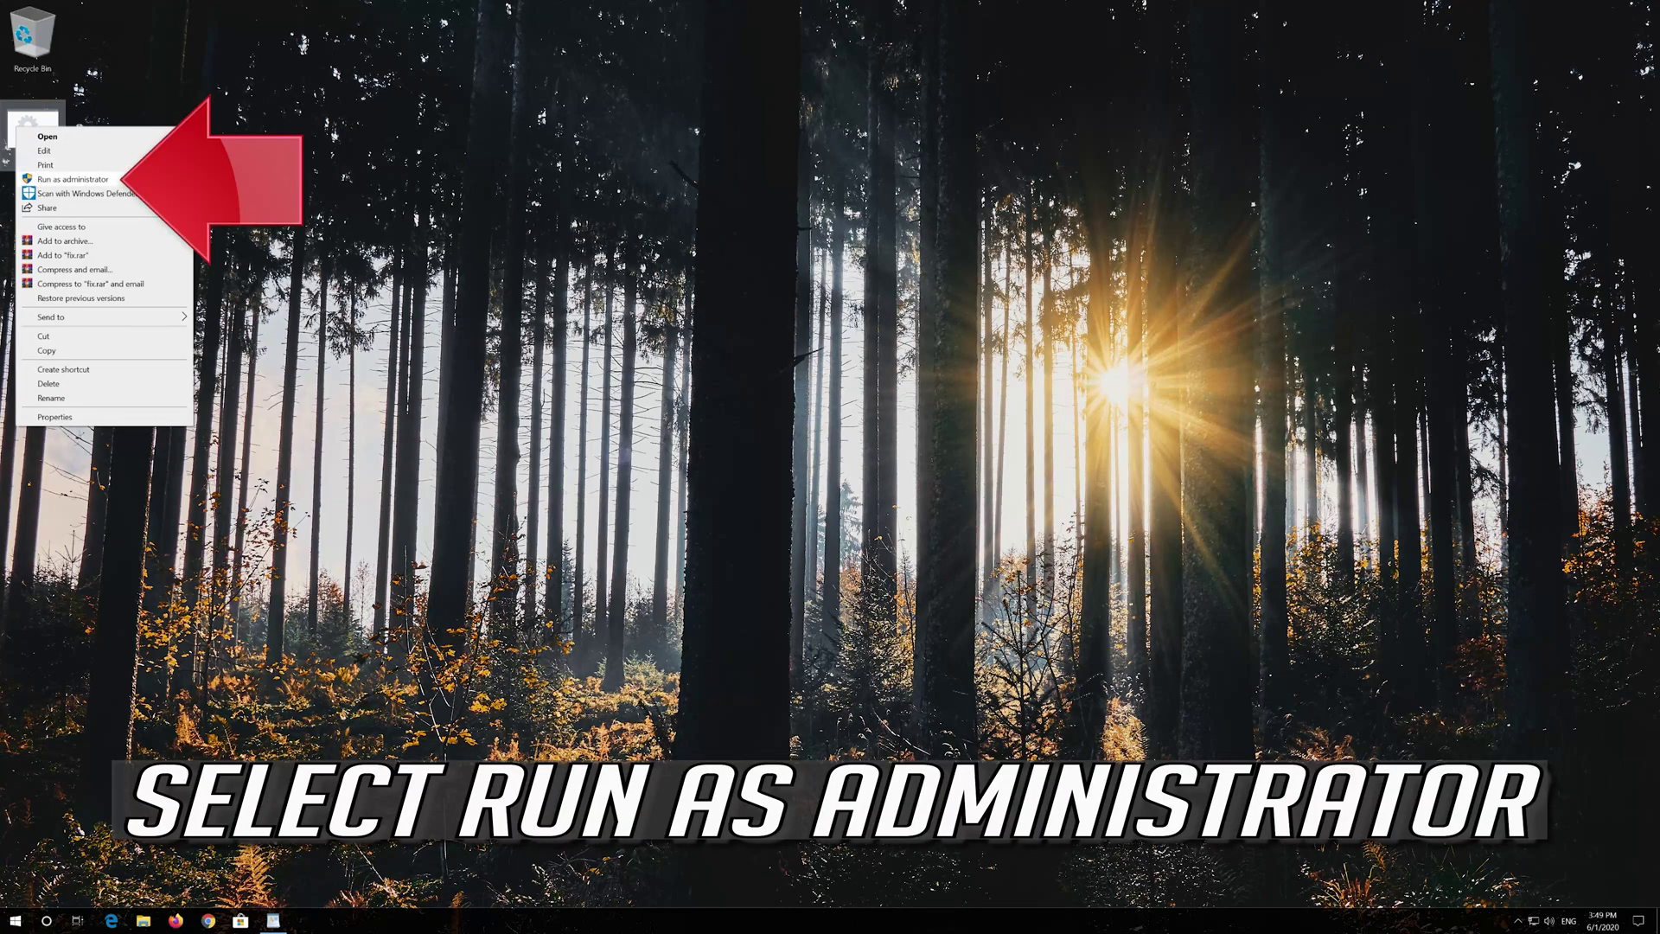
pyautogui.click(97, 181)
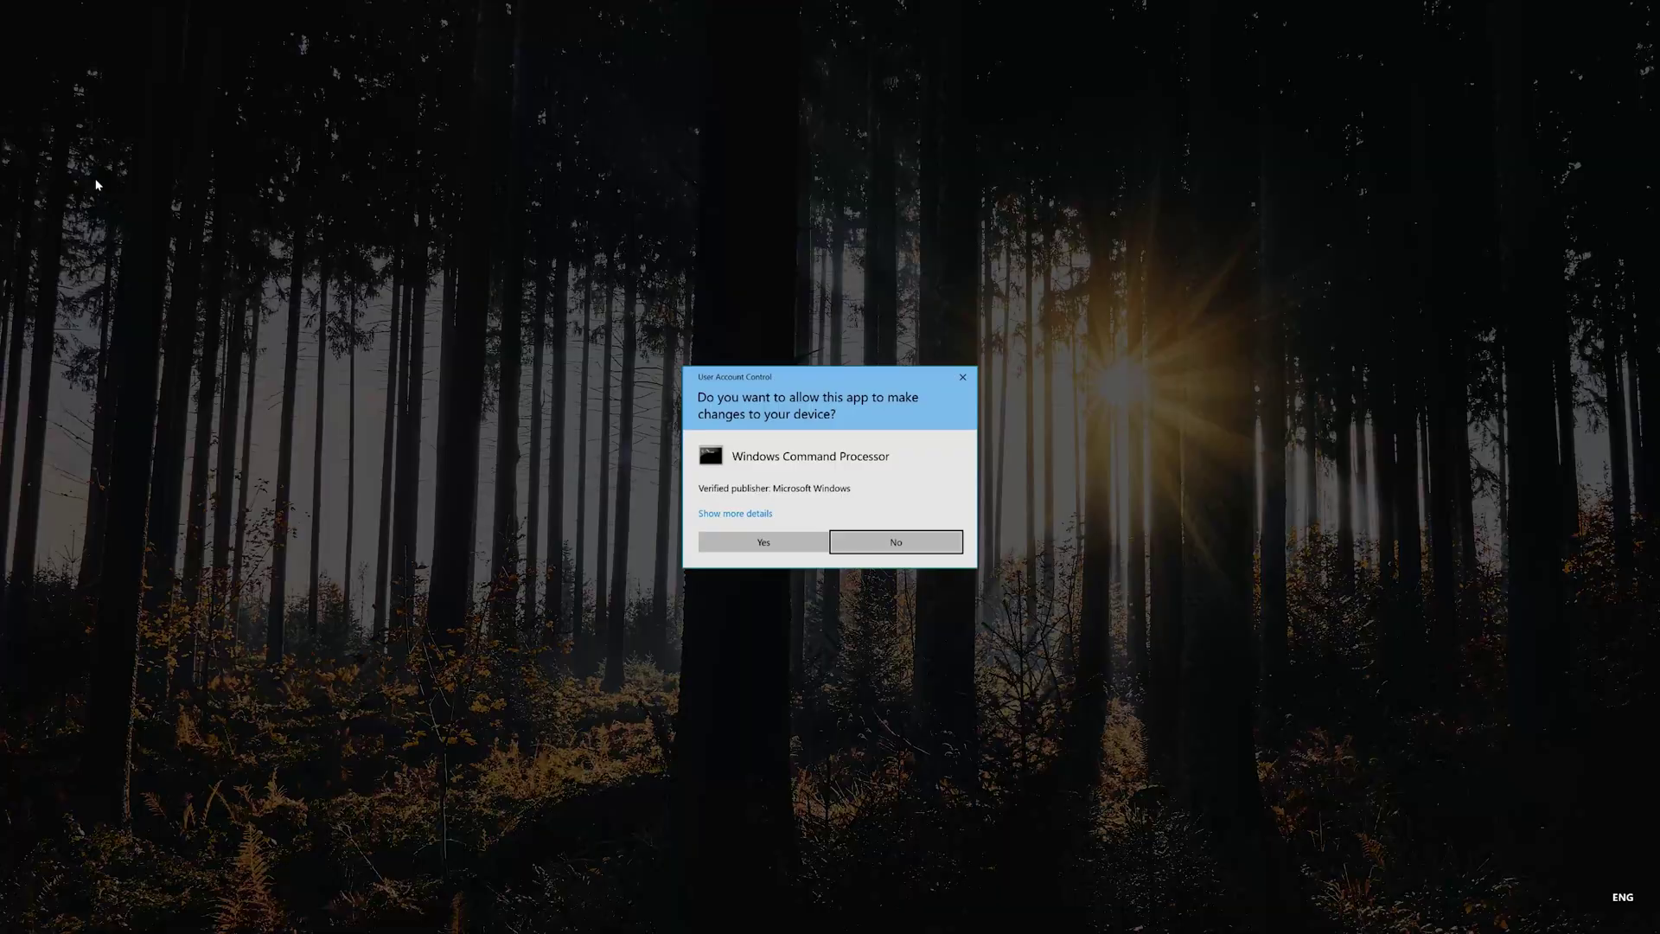
pyautogui.click(765, 543)
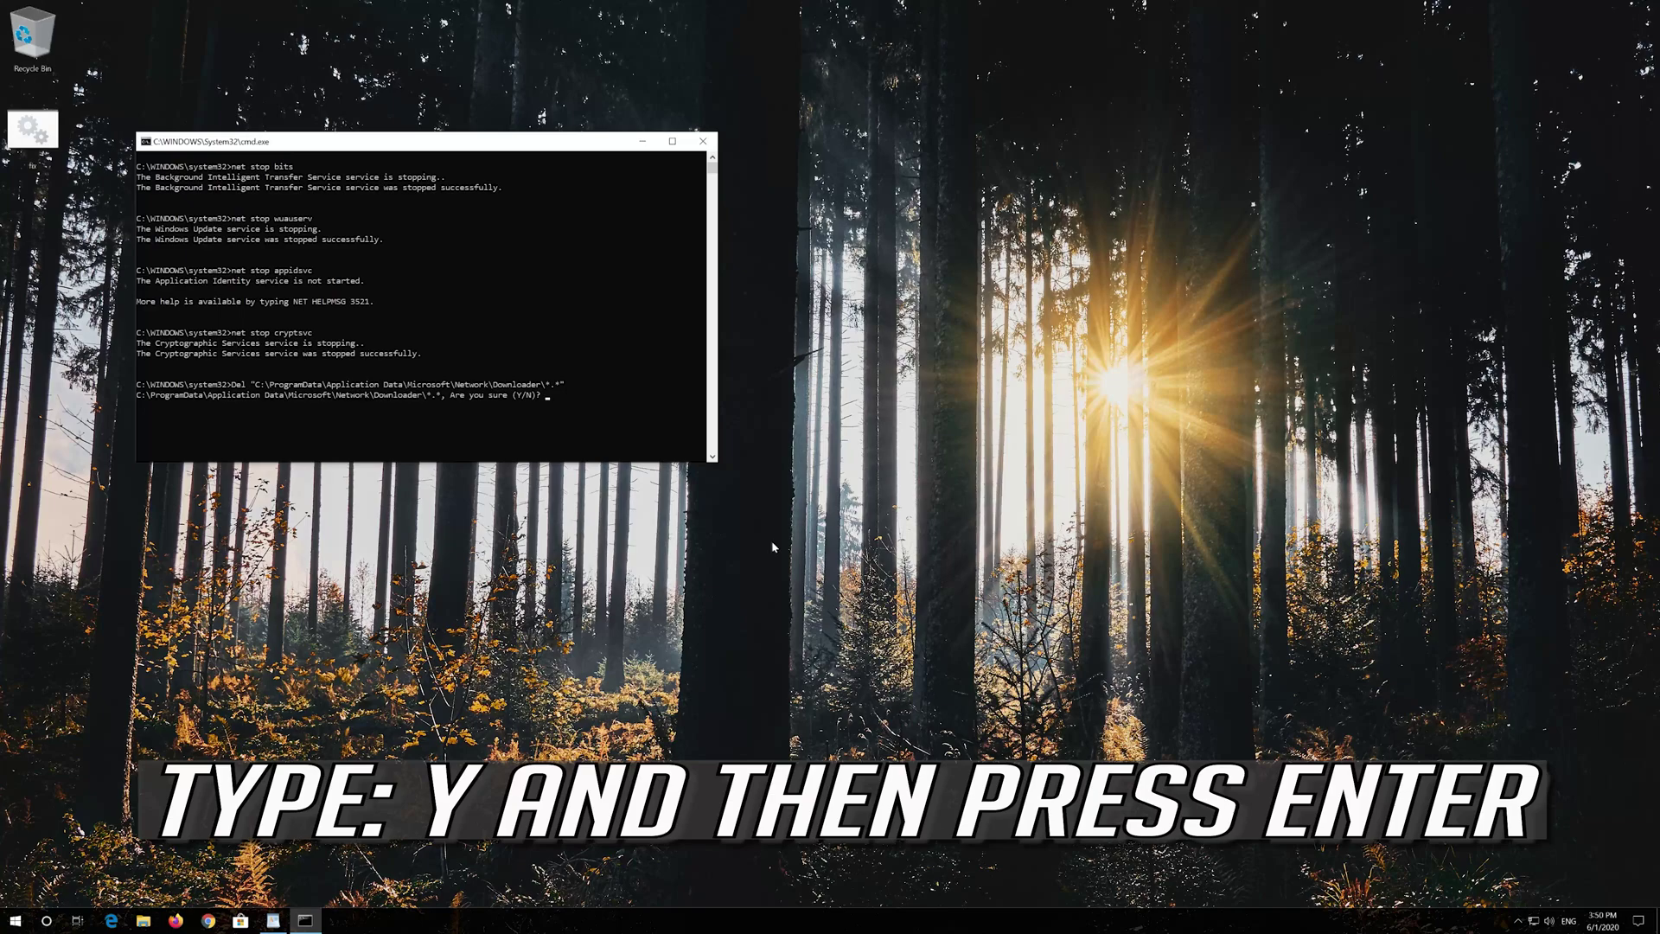
# Step: Answer y to confirm deleting the Network Downloader files so fix.bat runs to completion
pyautogui.write('y')
pyautogui.press('Return')
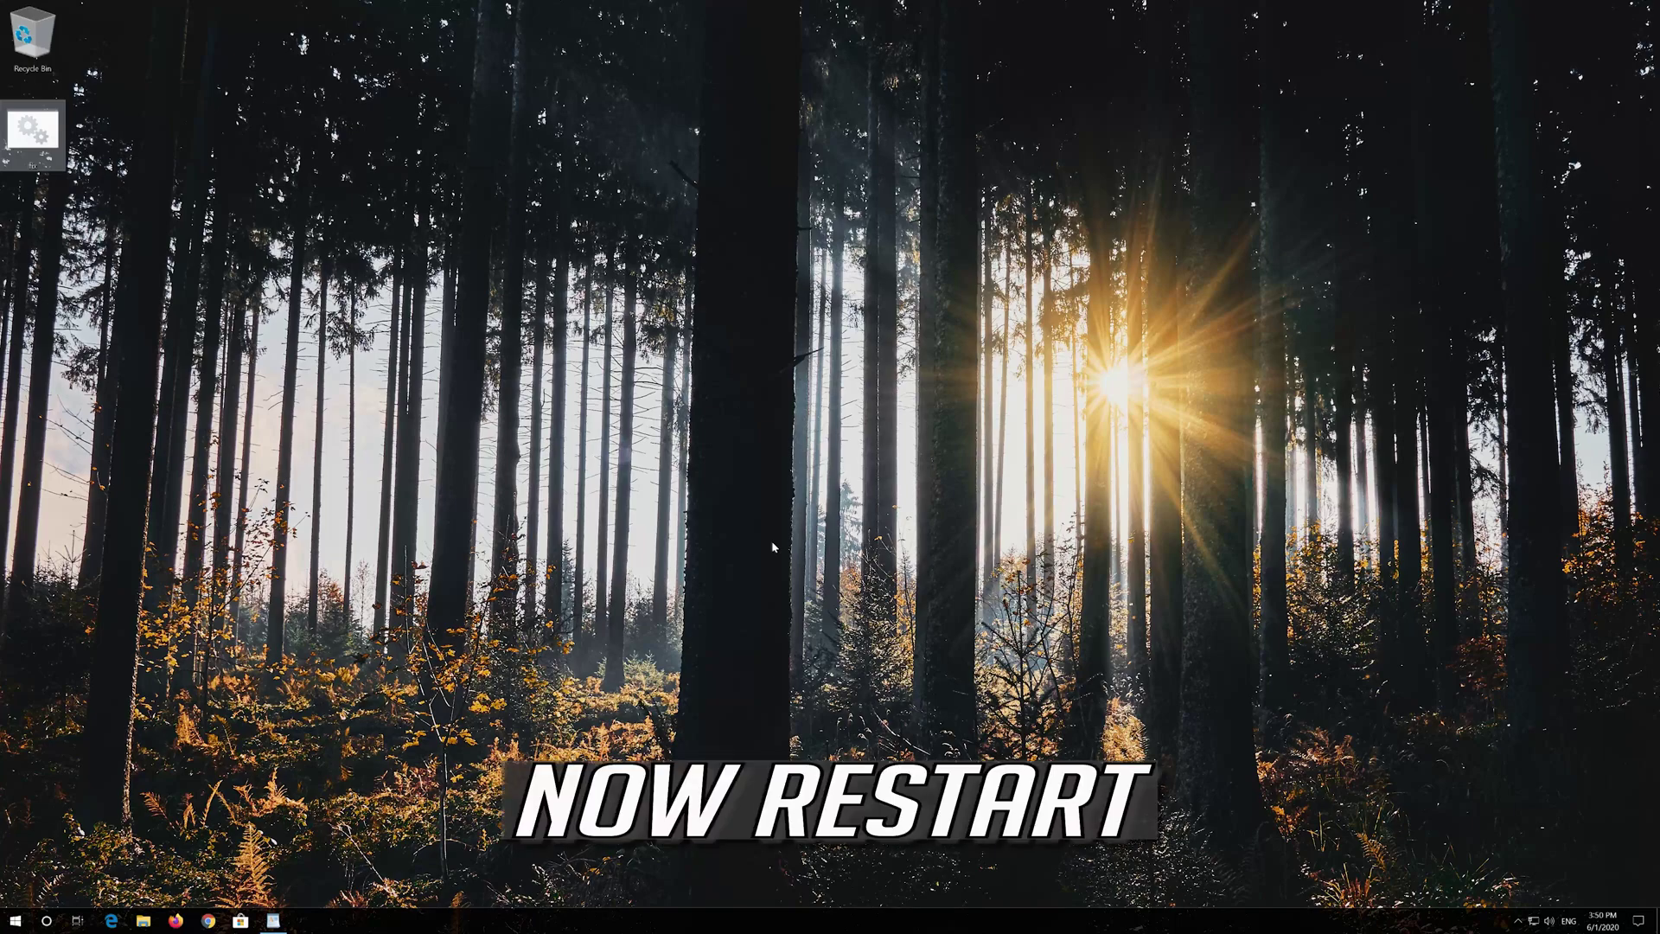
# Step: Restart the computer from the Start menu's power options
pyautogui.click(10, 920)
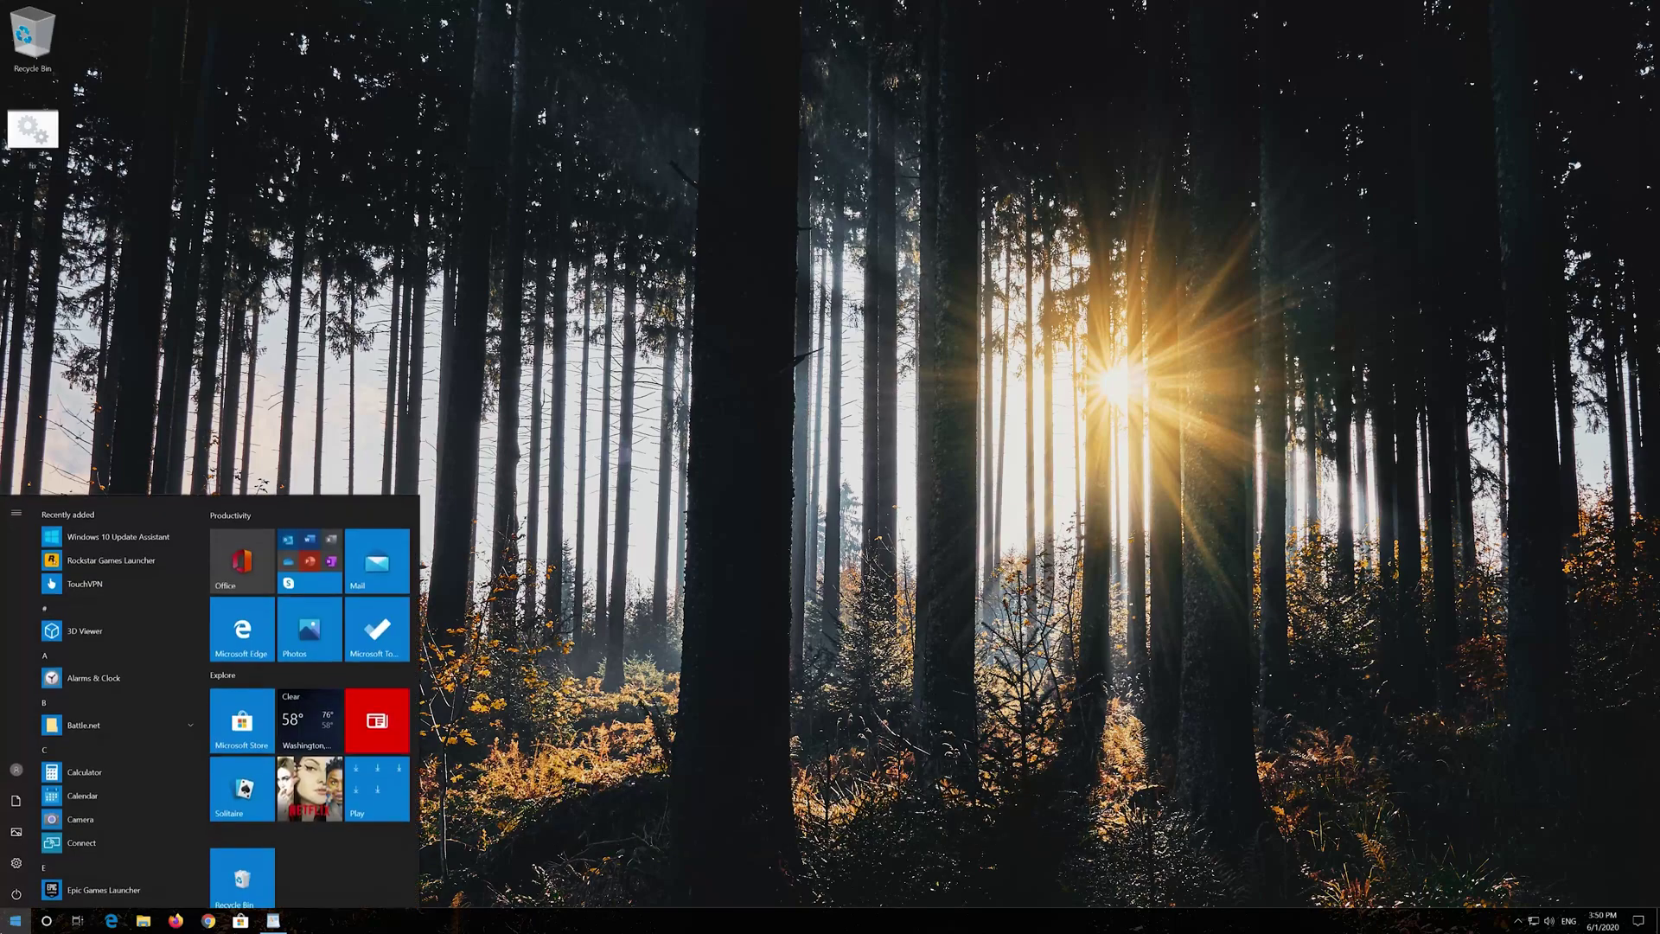
pyautogui.click(28, 895)
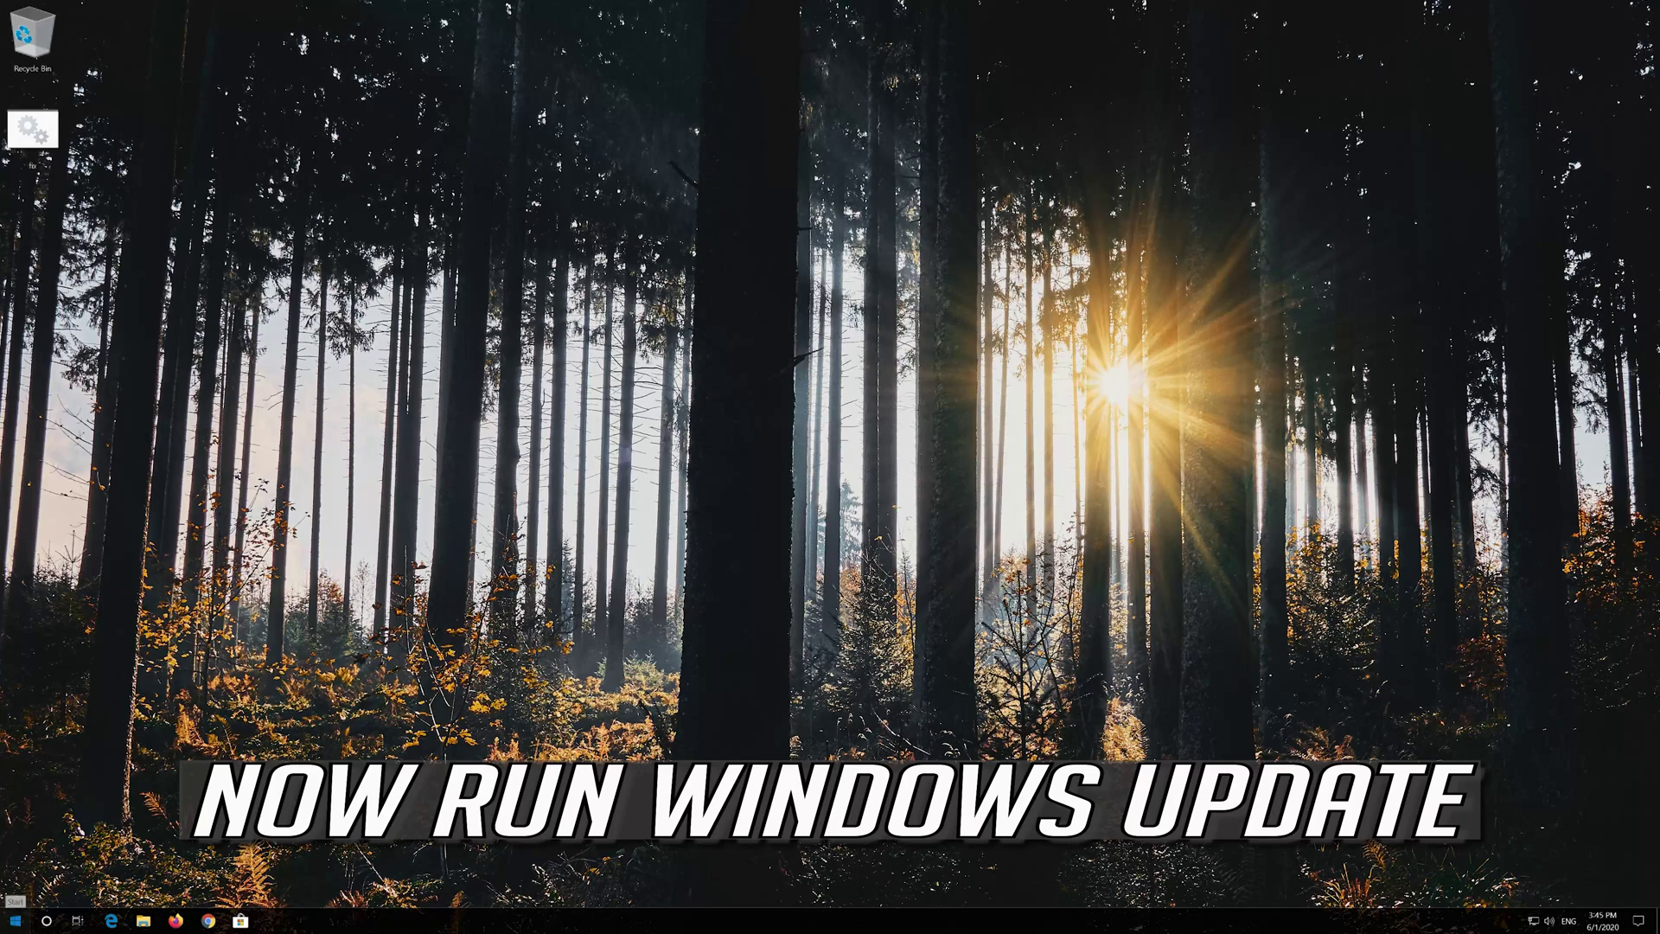
# Step: Open Windows Settings from the Start menu gear and choose the Update & Security tile
pyautogui.click(16, 921)
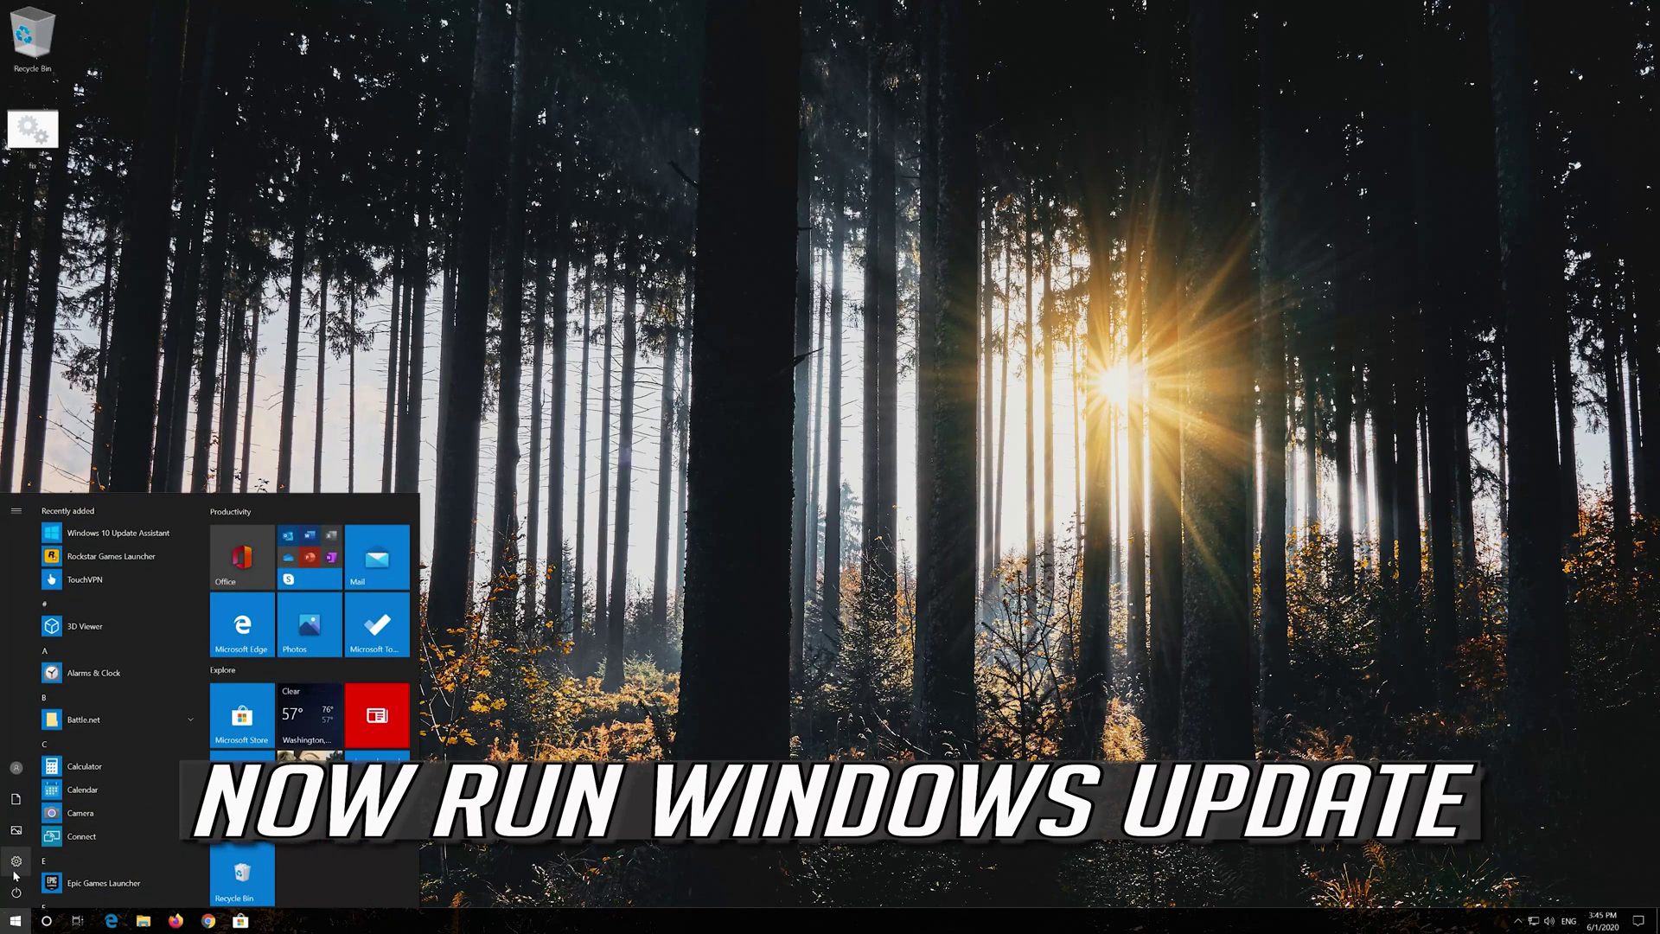
pyautogui.click(15, 861)
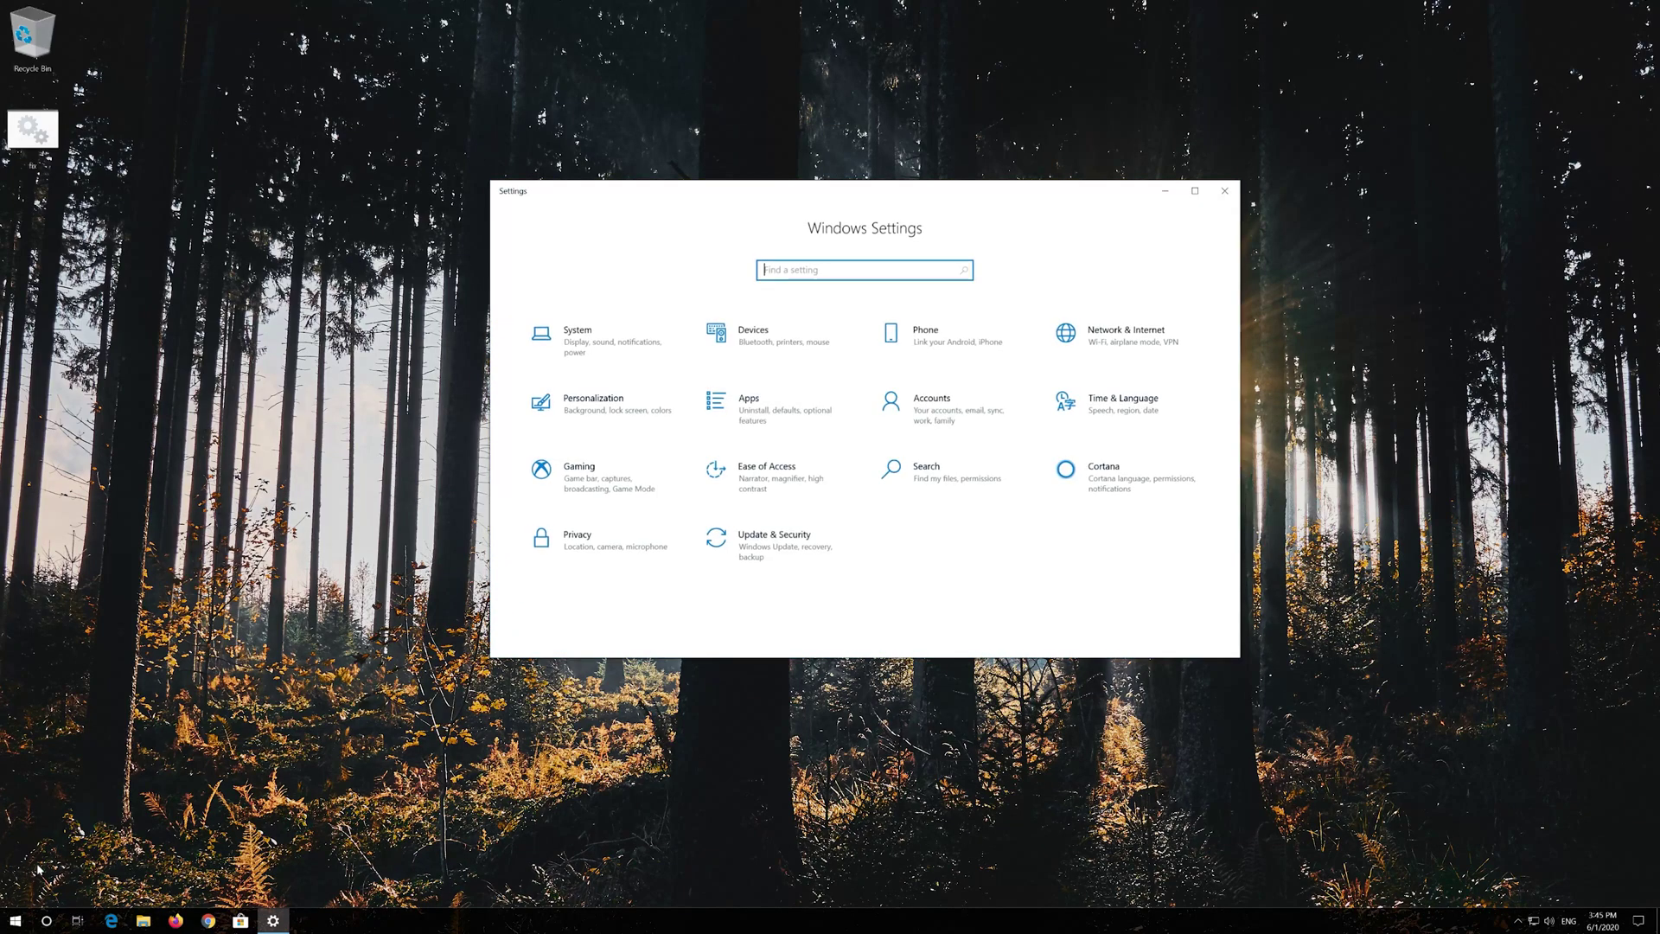
pyautogui.click(734, 567)
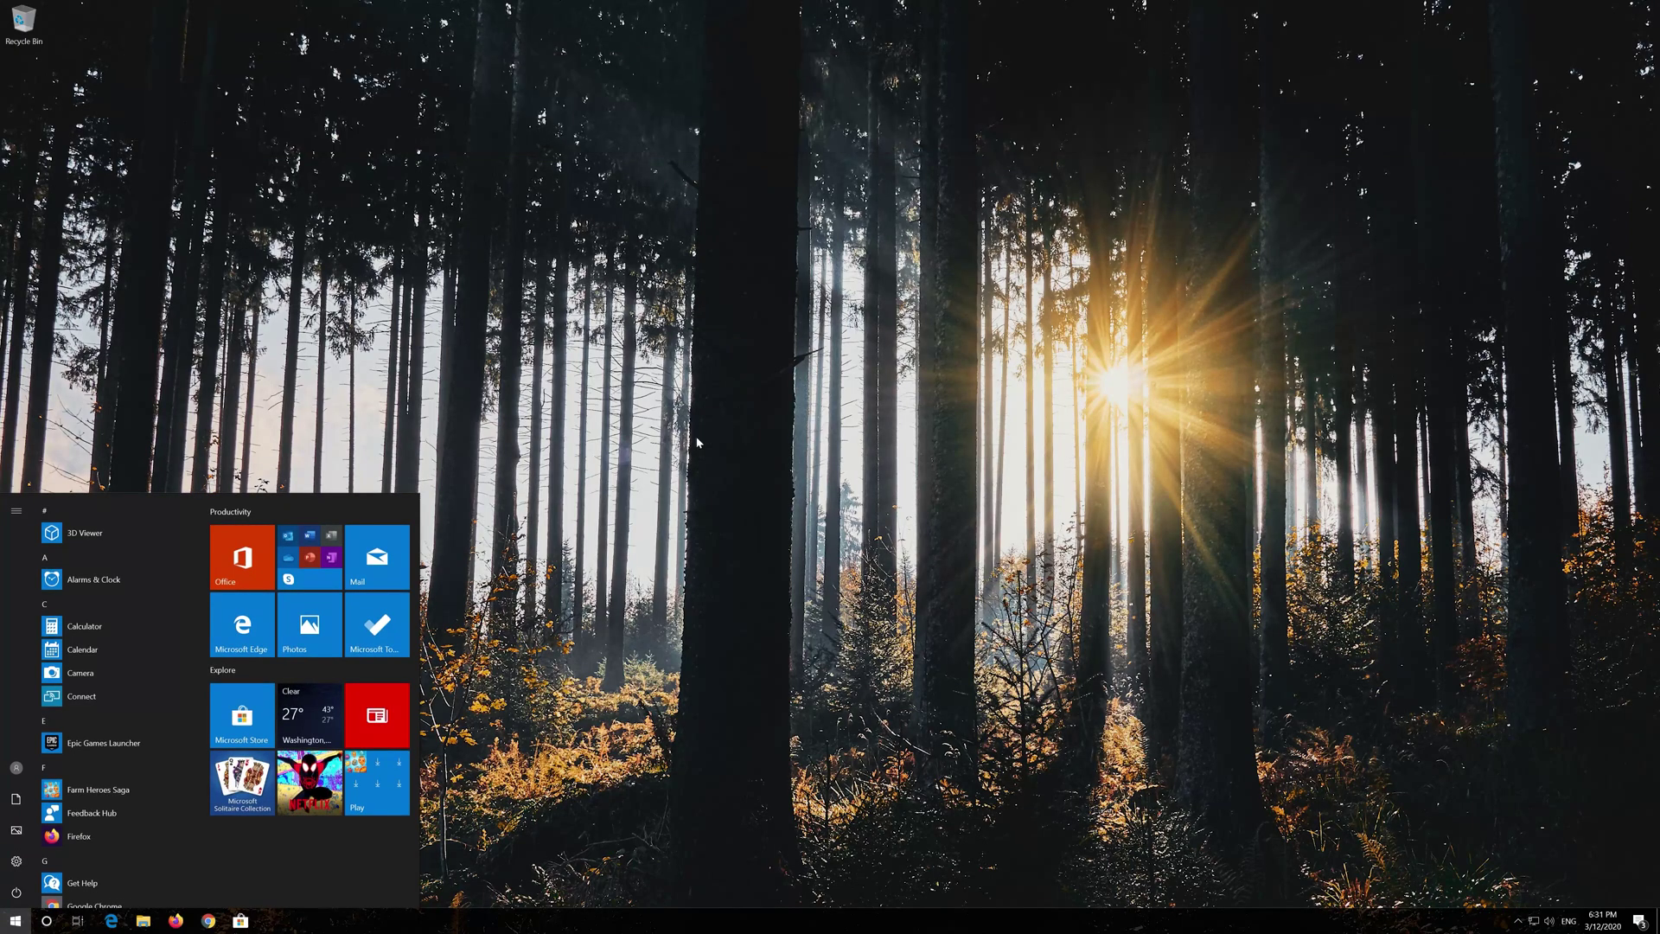
pyautogui.moveTo(21, 875)
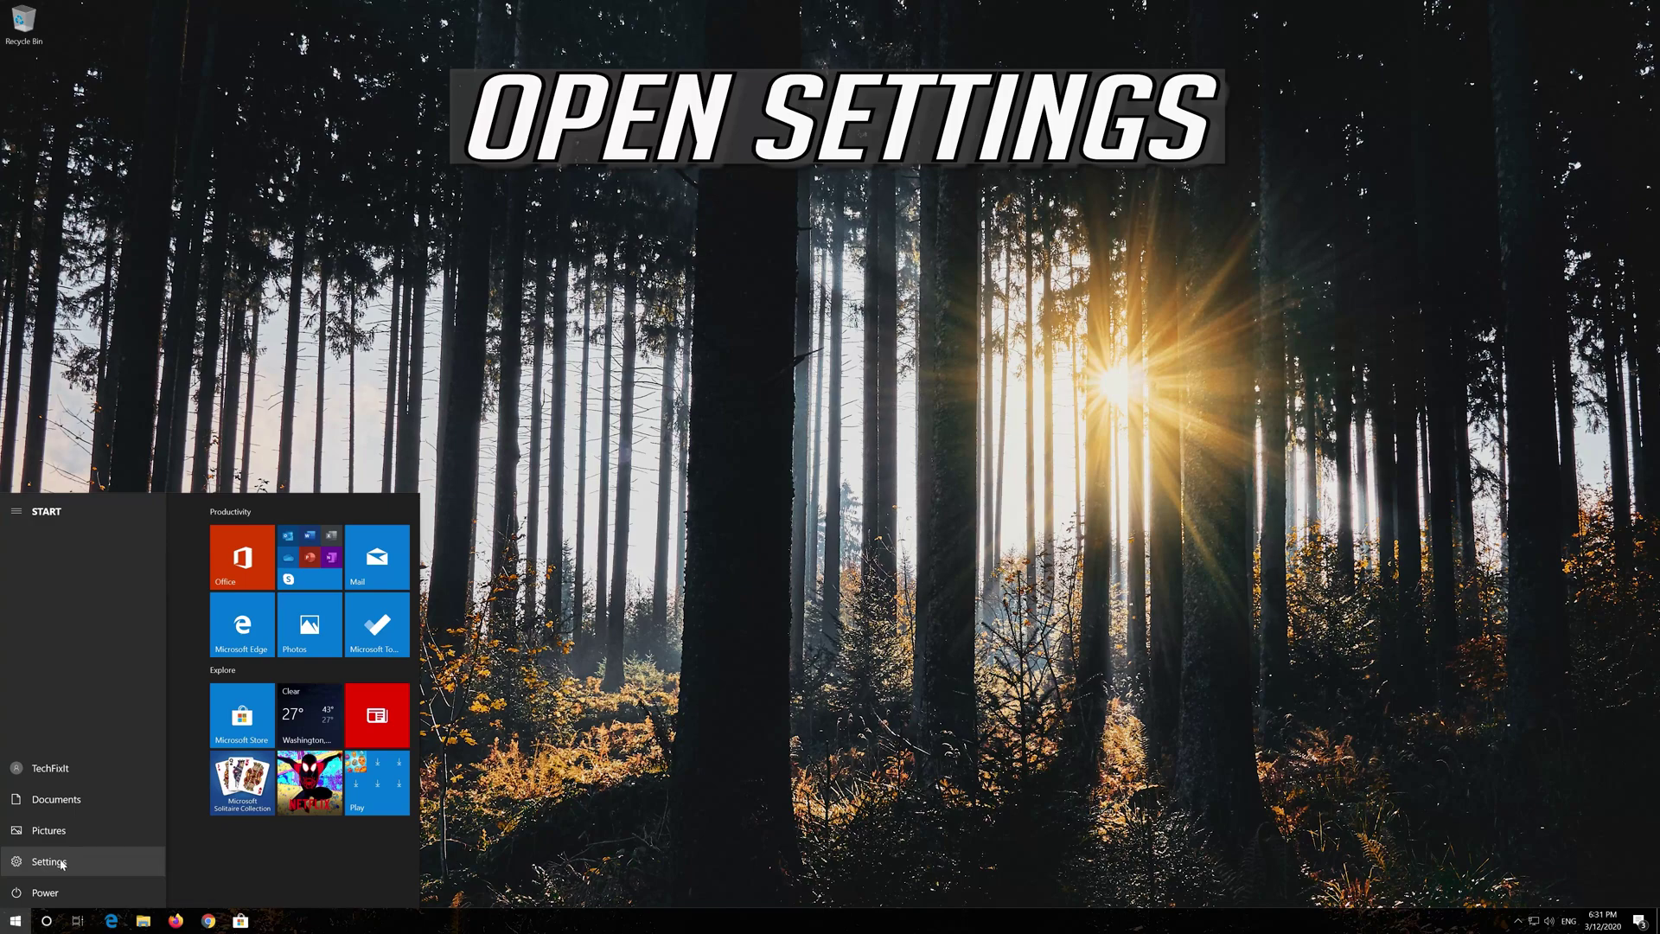
# Step: Open Settings, go to Update & Security, and open its Troubleshoot page
pyautogui.click(47, 862)
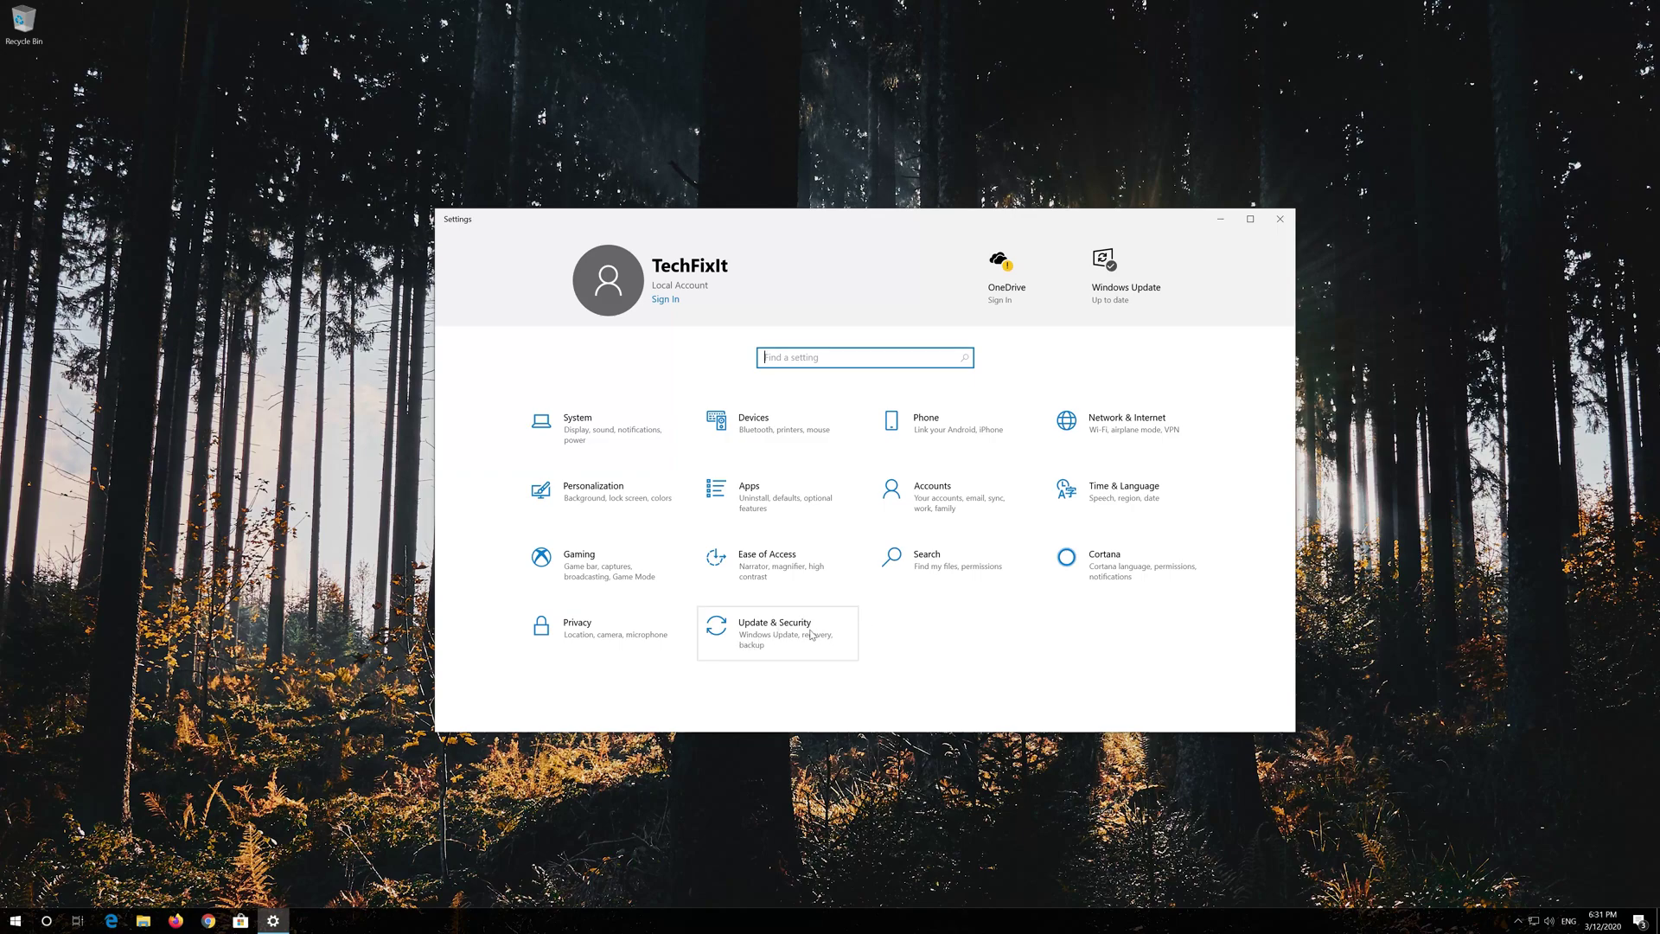
pyautogui.click(811, 634)
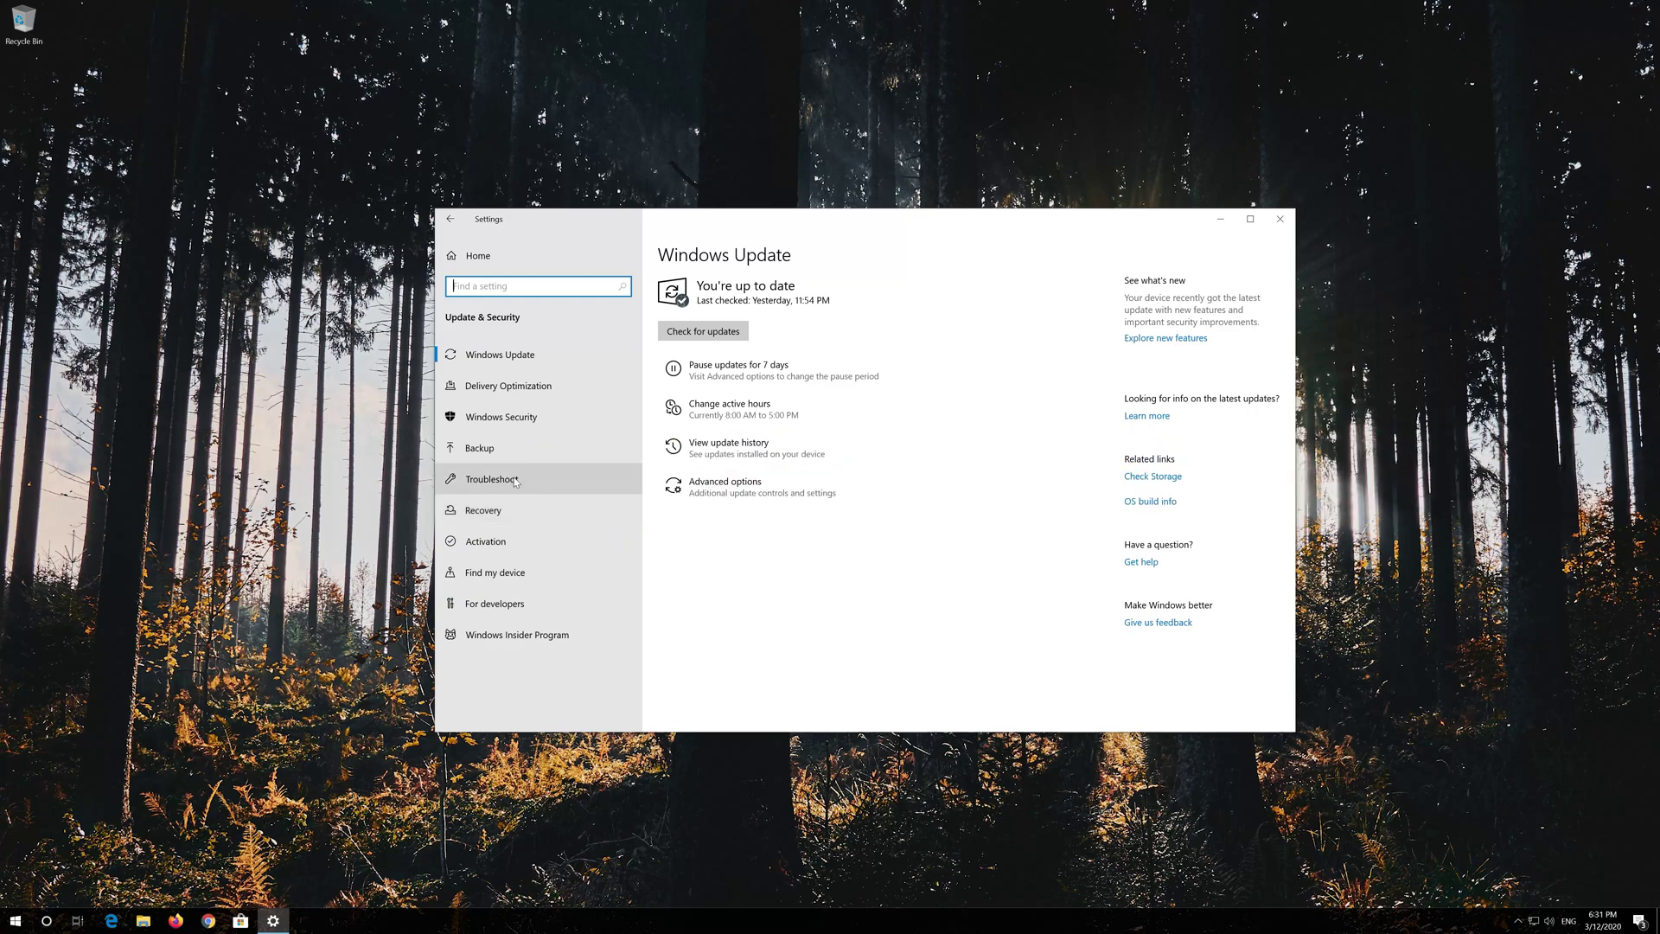
pyautogui.click(516, 482)
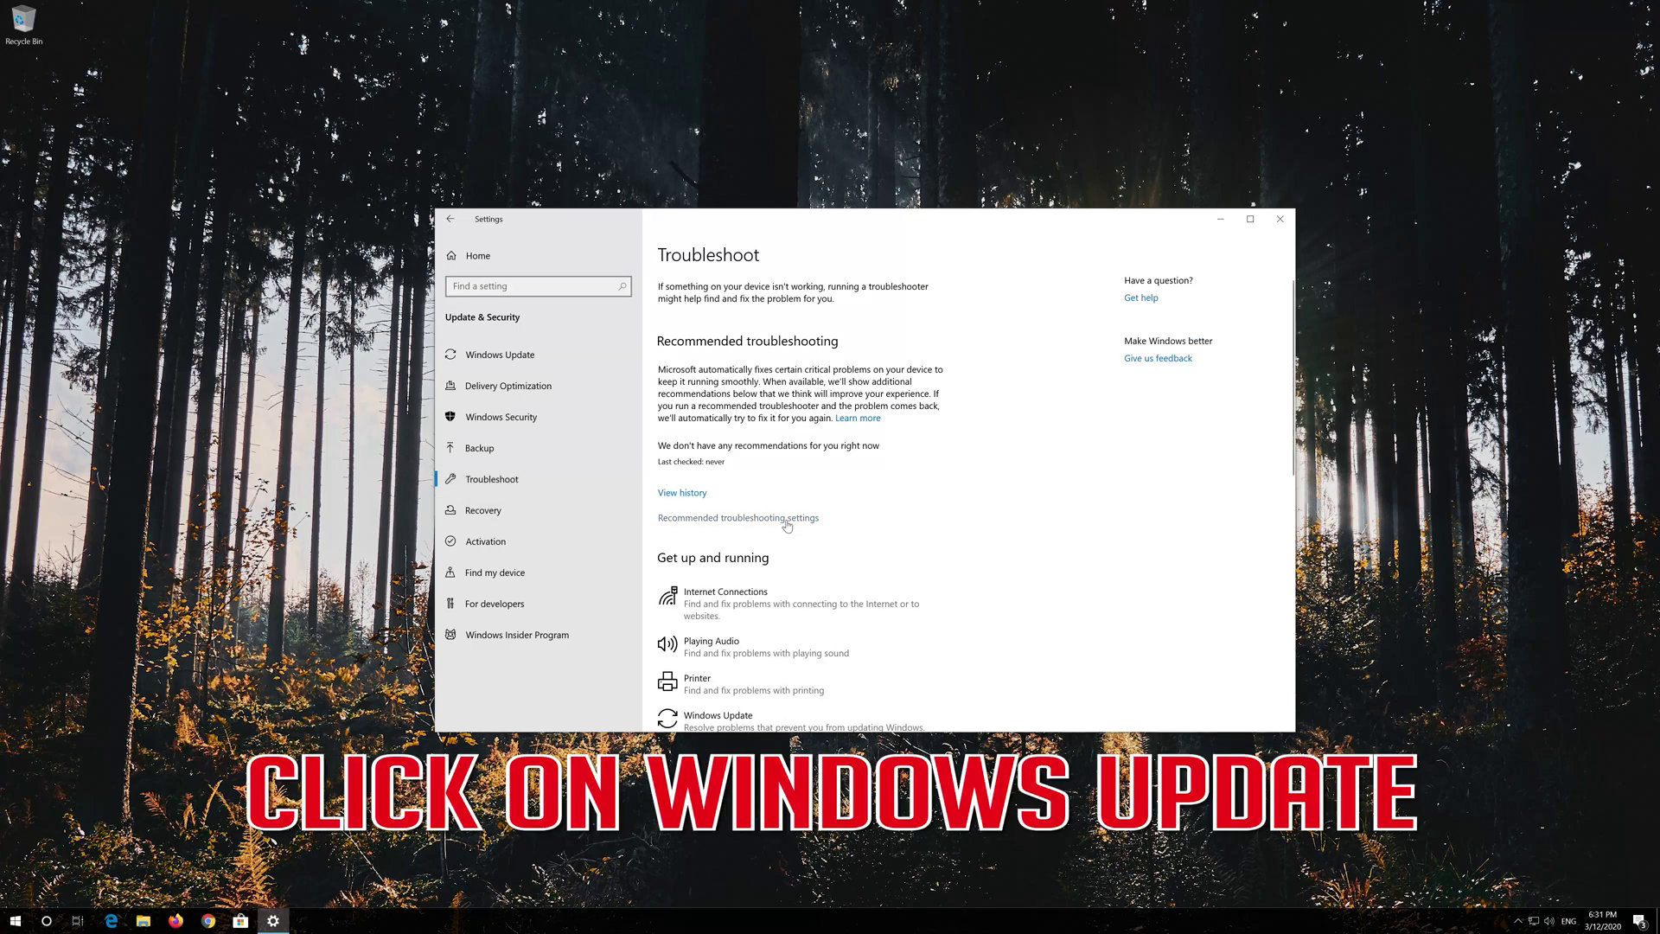
# Step: Run the Windows Update troubleshooter and close Settings while it keeps running
pyautogui.scroll(-3, 816, 551)
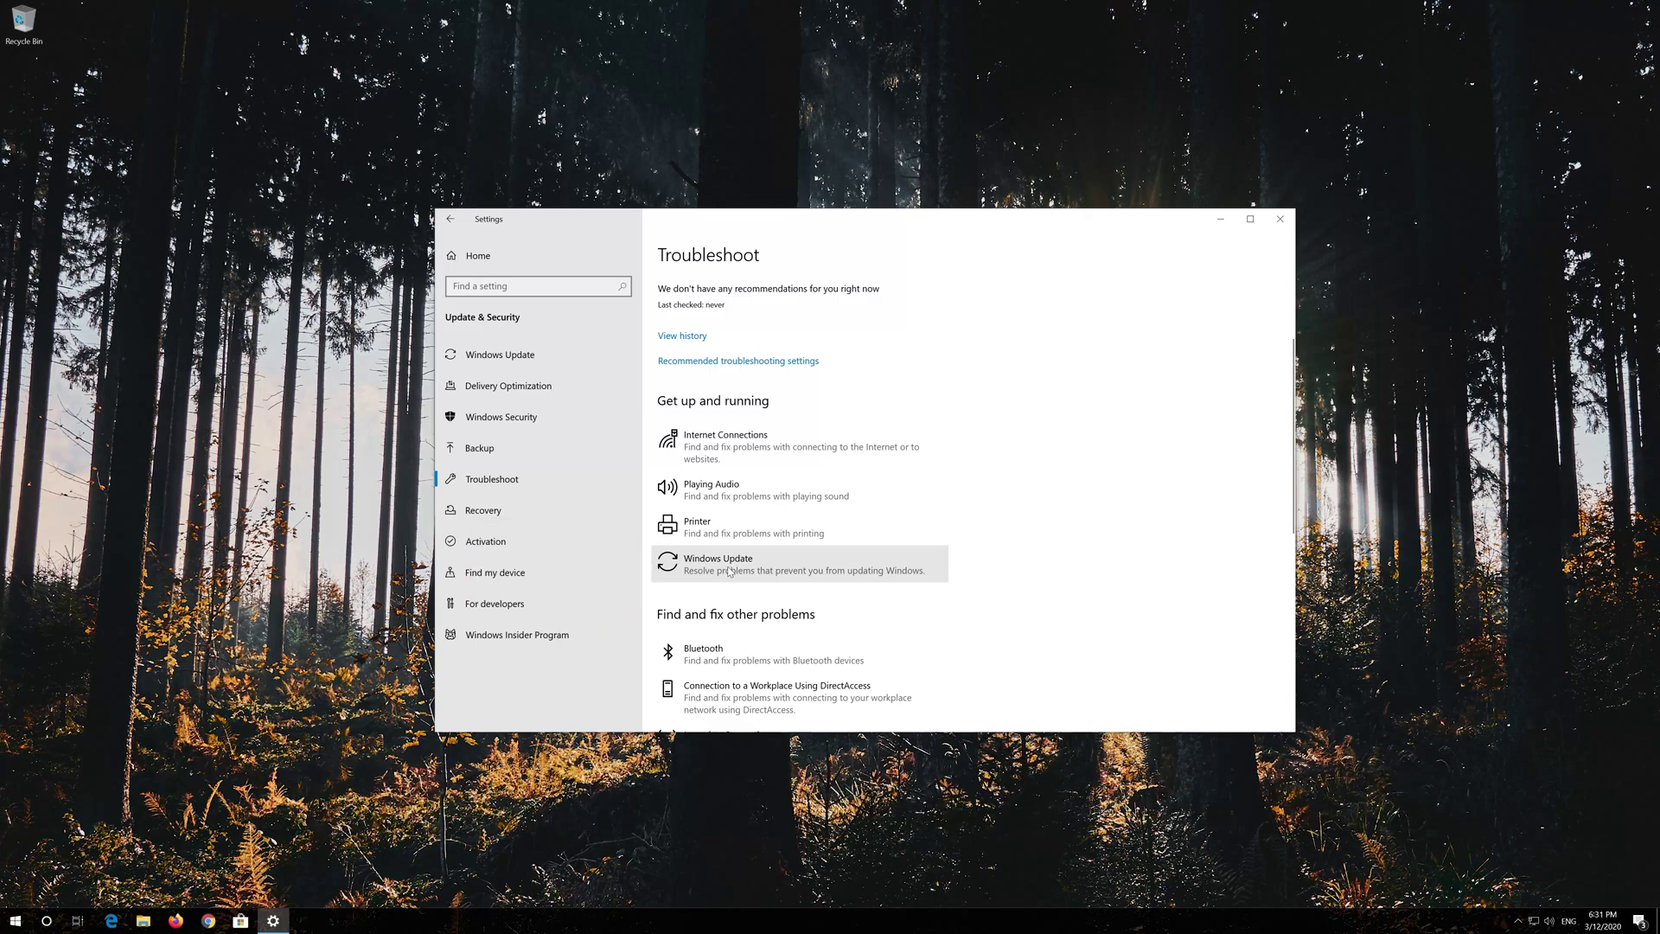
pyautogui.click(729, 571)
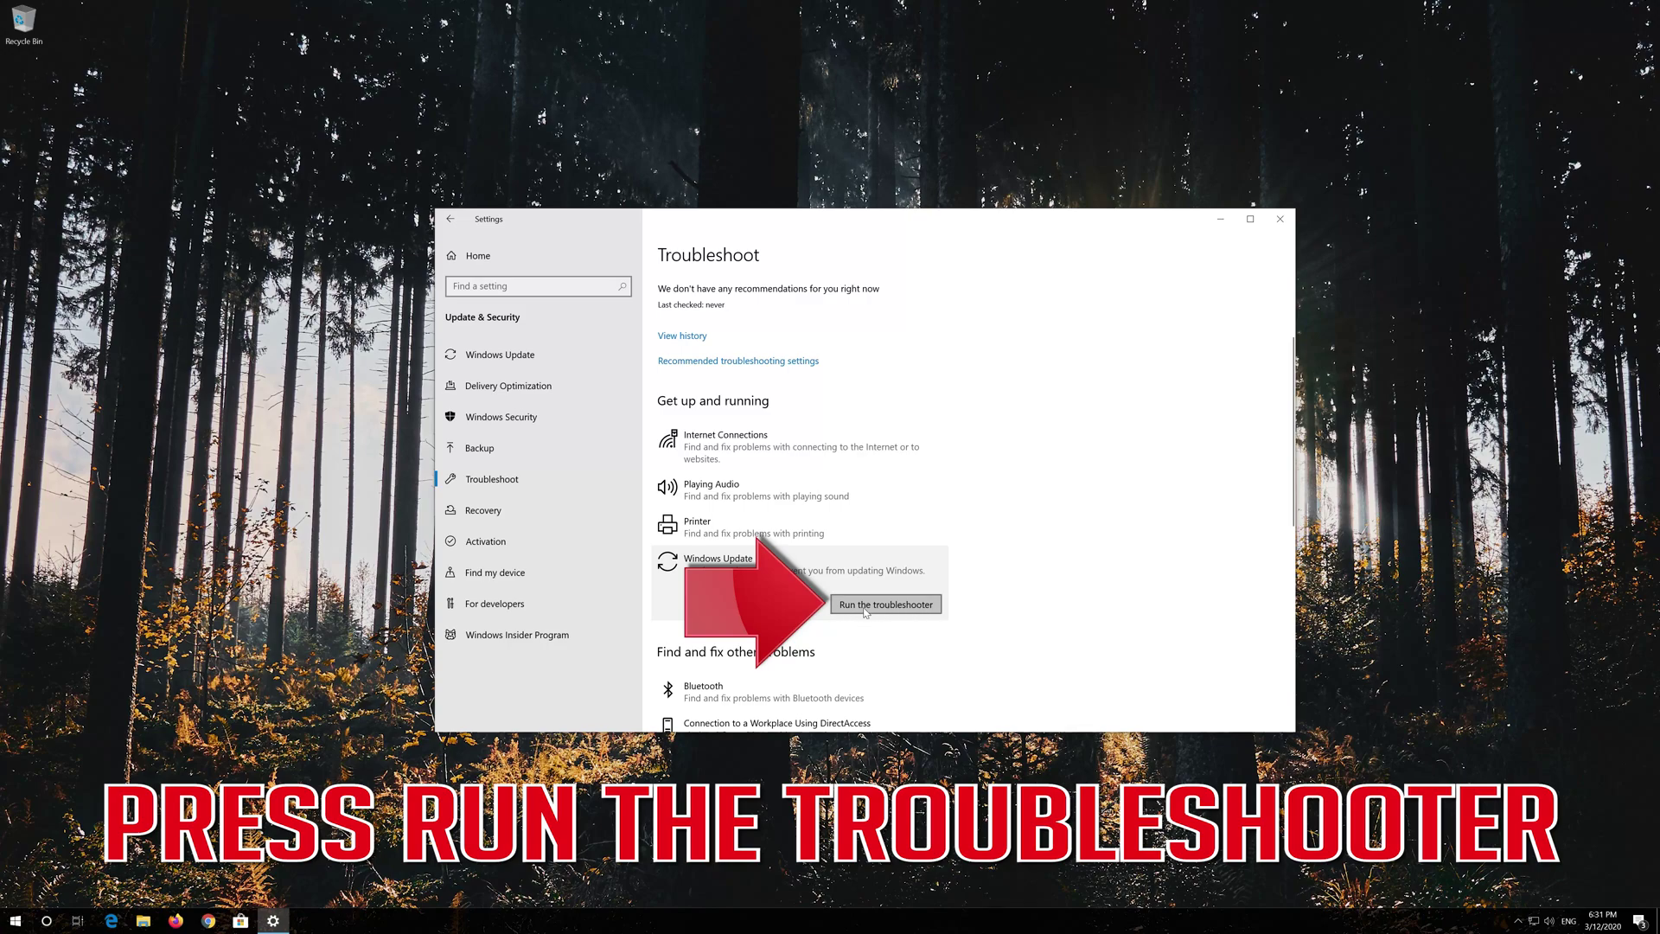
pyautogui.click(866, 608)
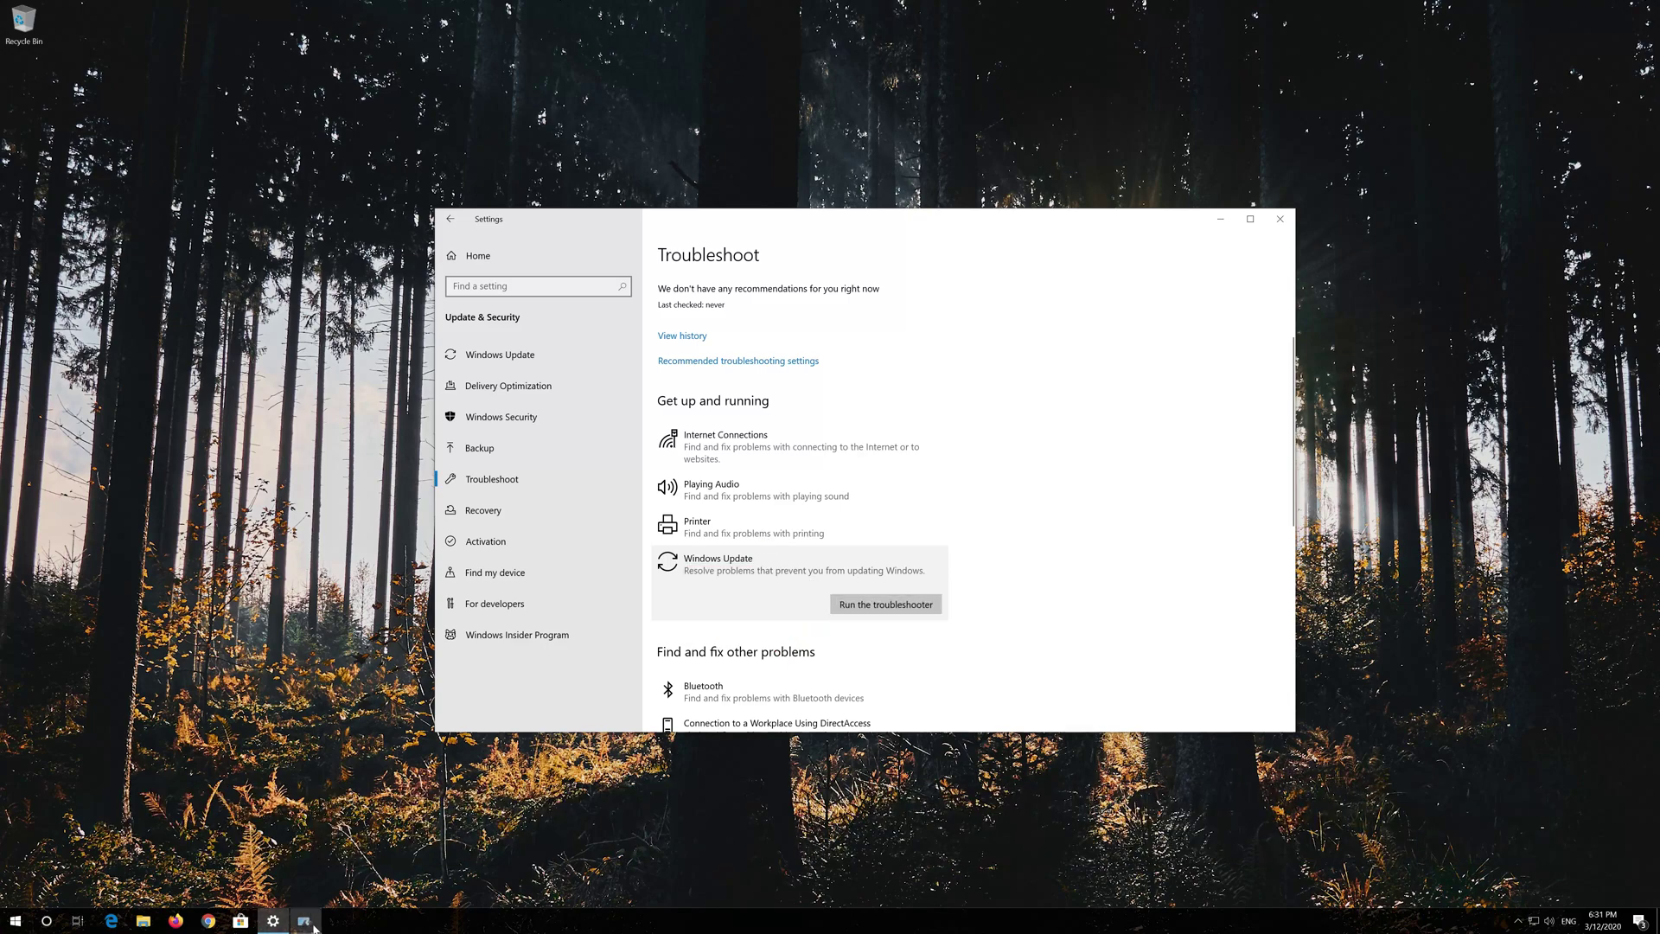
pyautogui.click(310, 924)
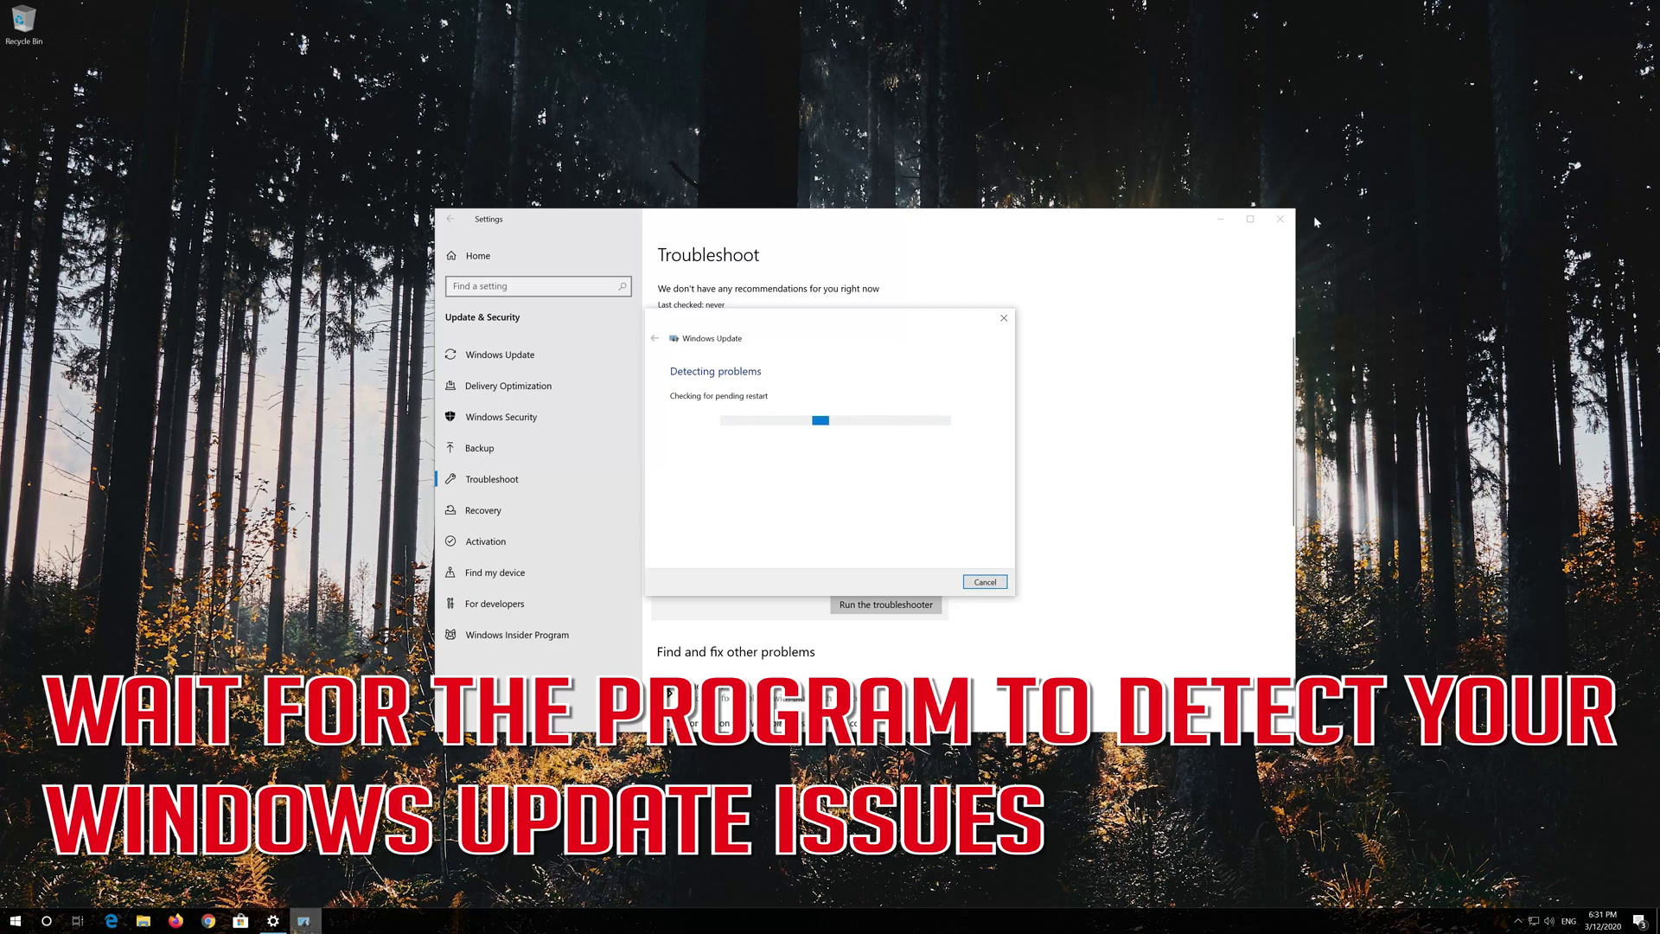
pyautogui.click(1281, 217)
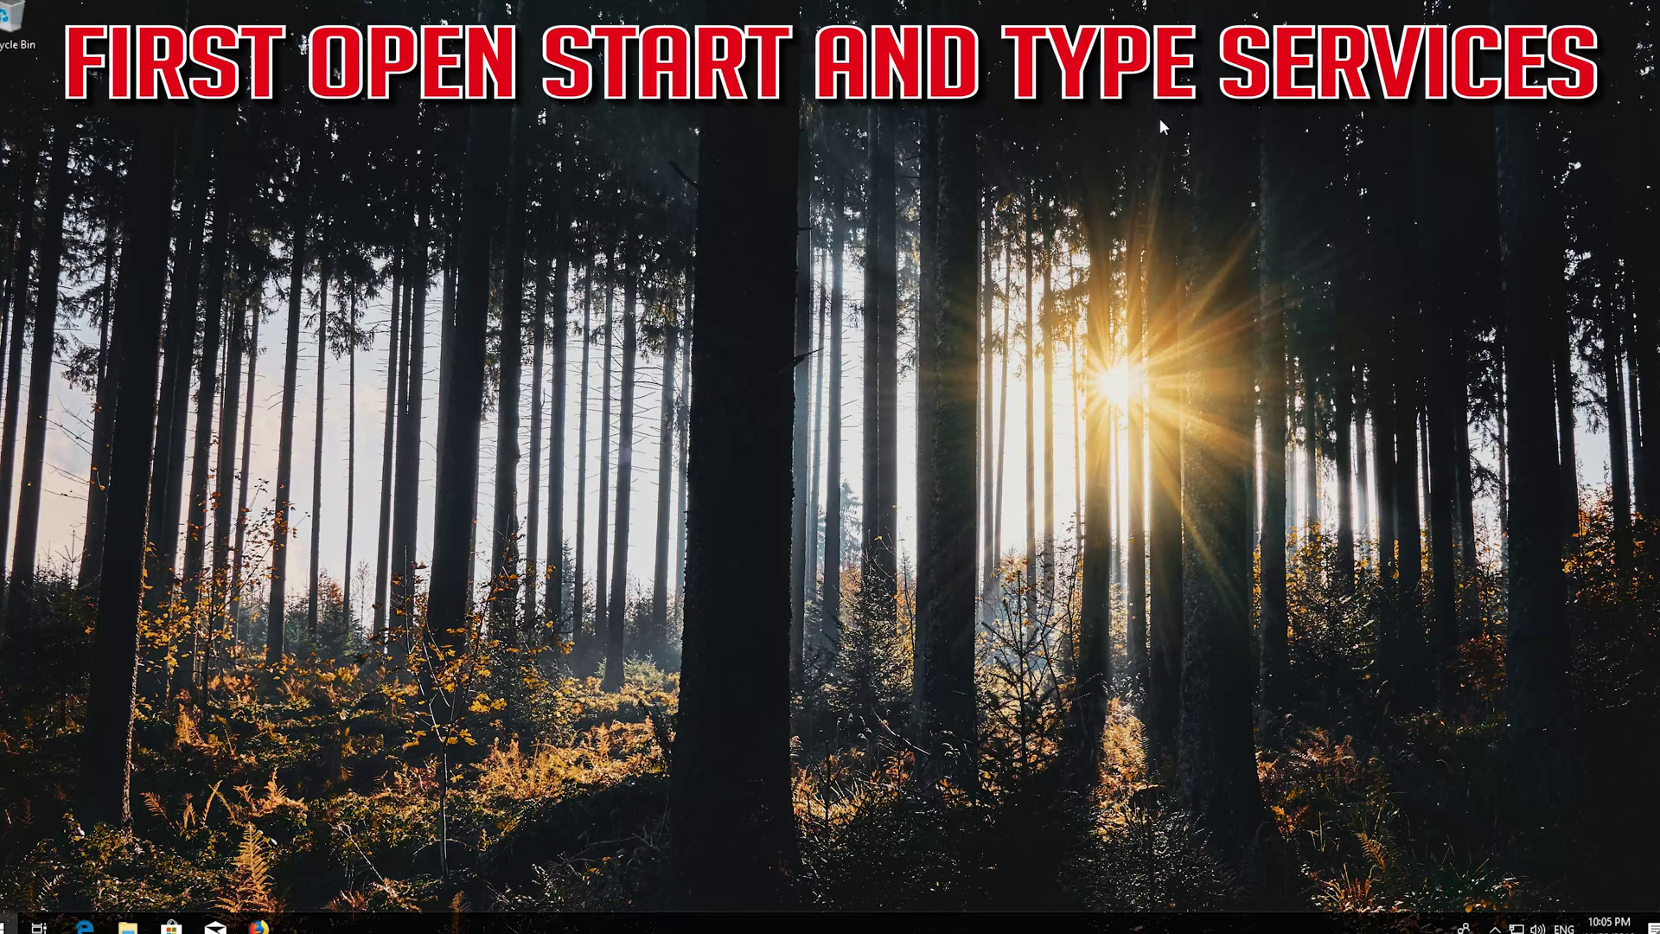
# Step: Search 'services' from Start to open the Services console, then select the Windows Update service
pyautogui.press('super')
pyautogui.write('services')
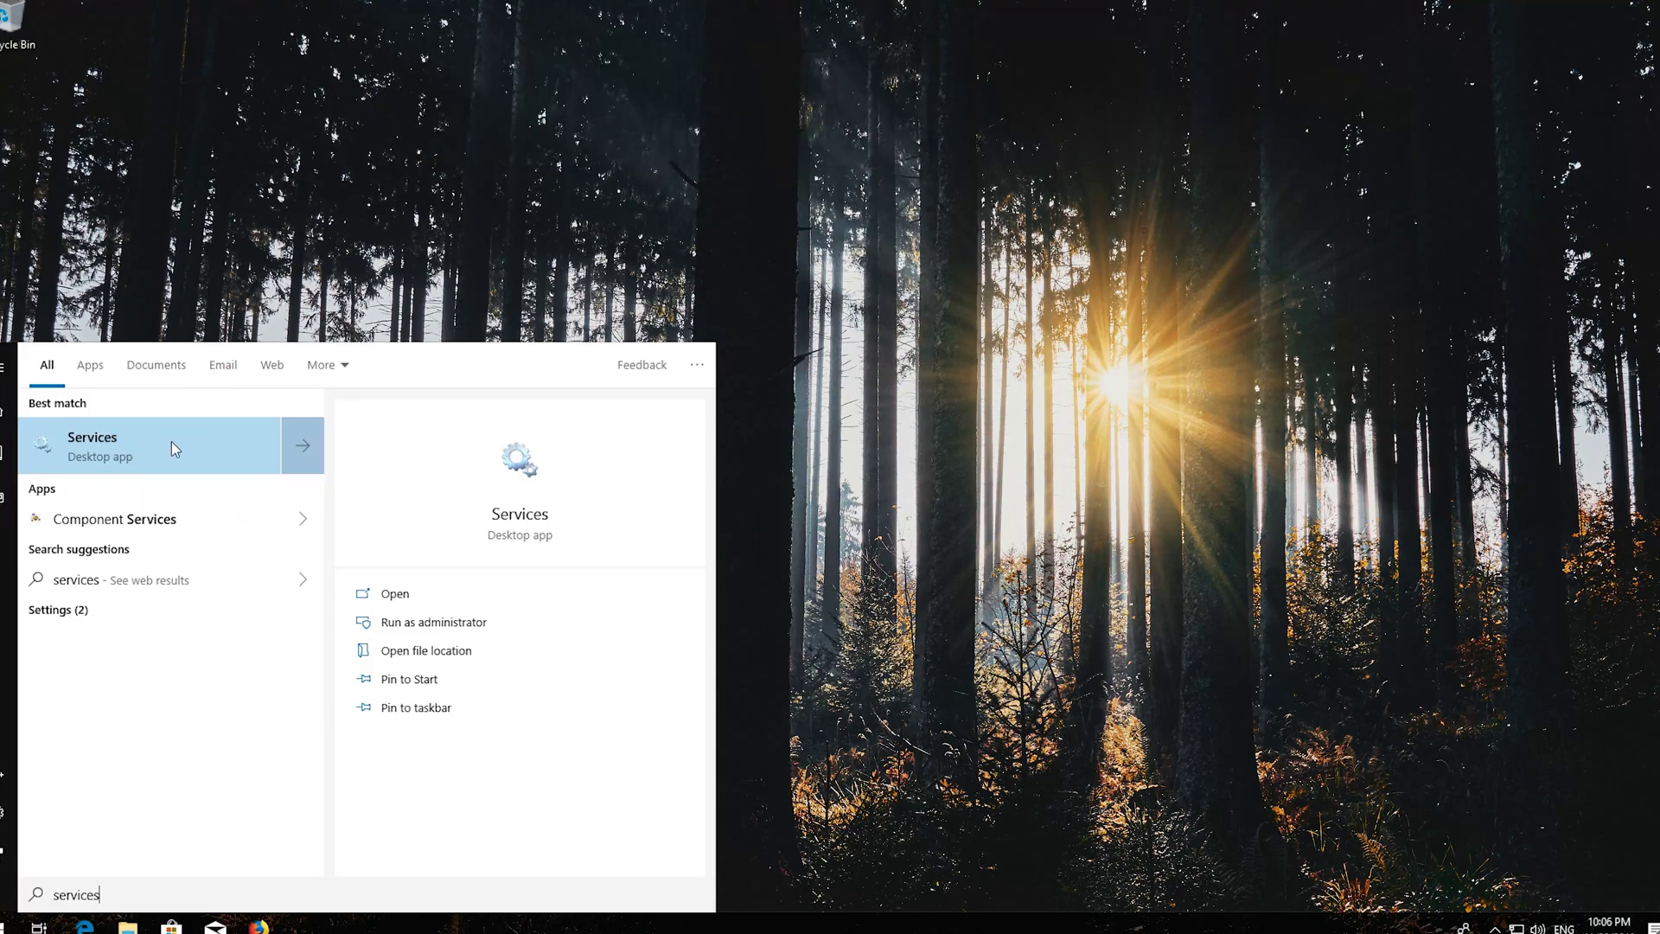
pyautogui.click(171, 443)
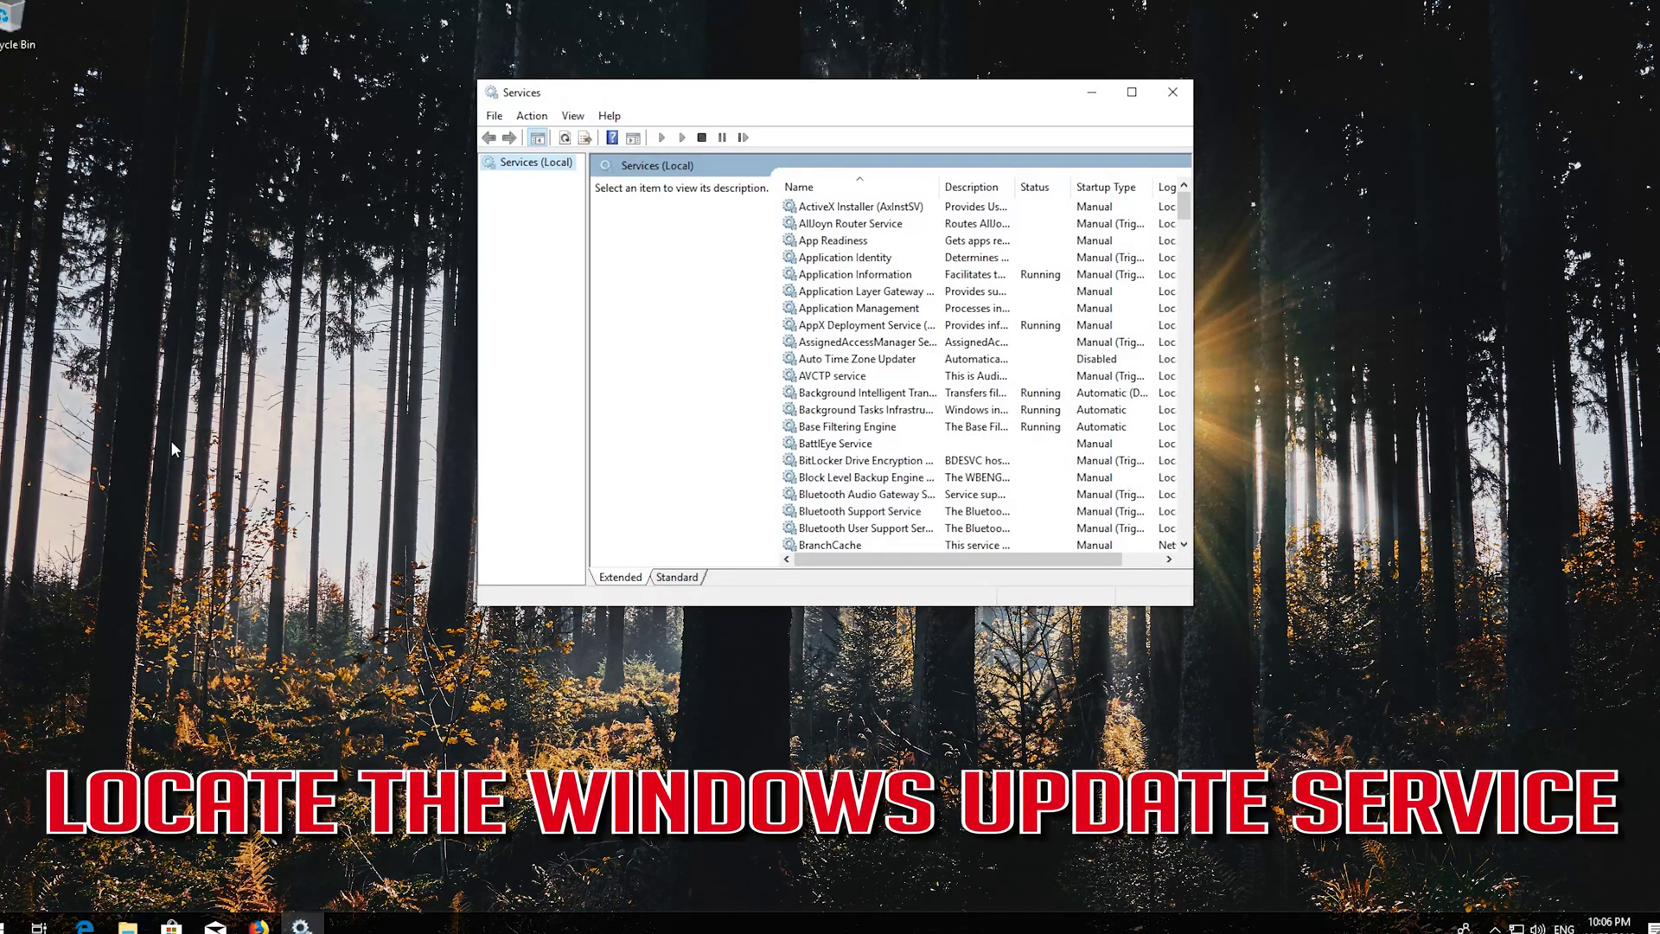
pyautogui.click(831, 376)
pyautogui.scroll(-3, 830, 374)
pyautogui.scroll(-20, 831, 375)
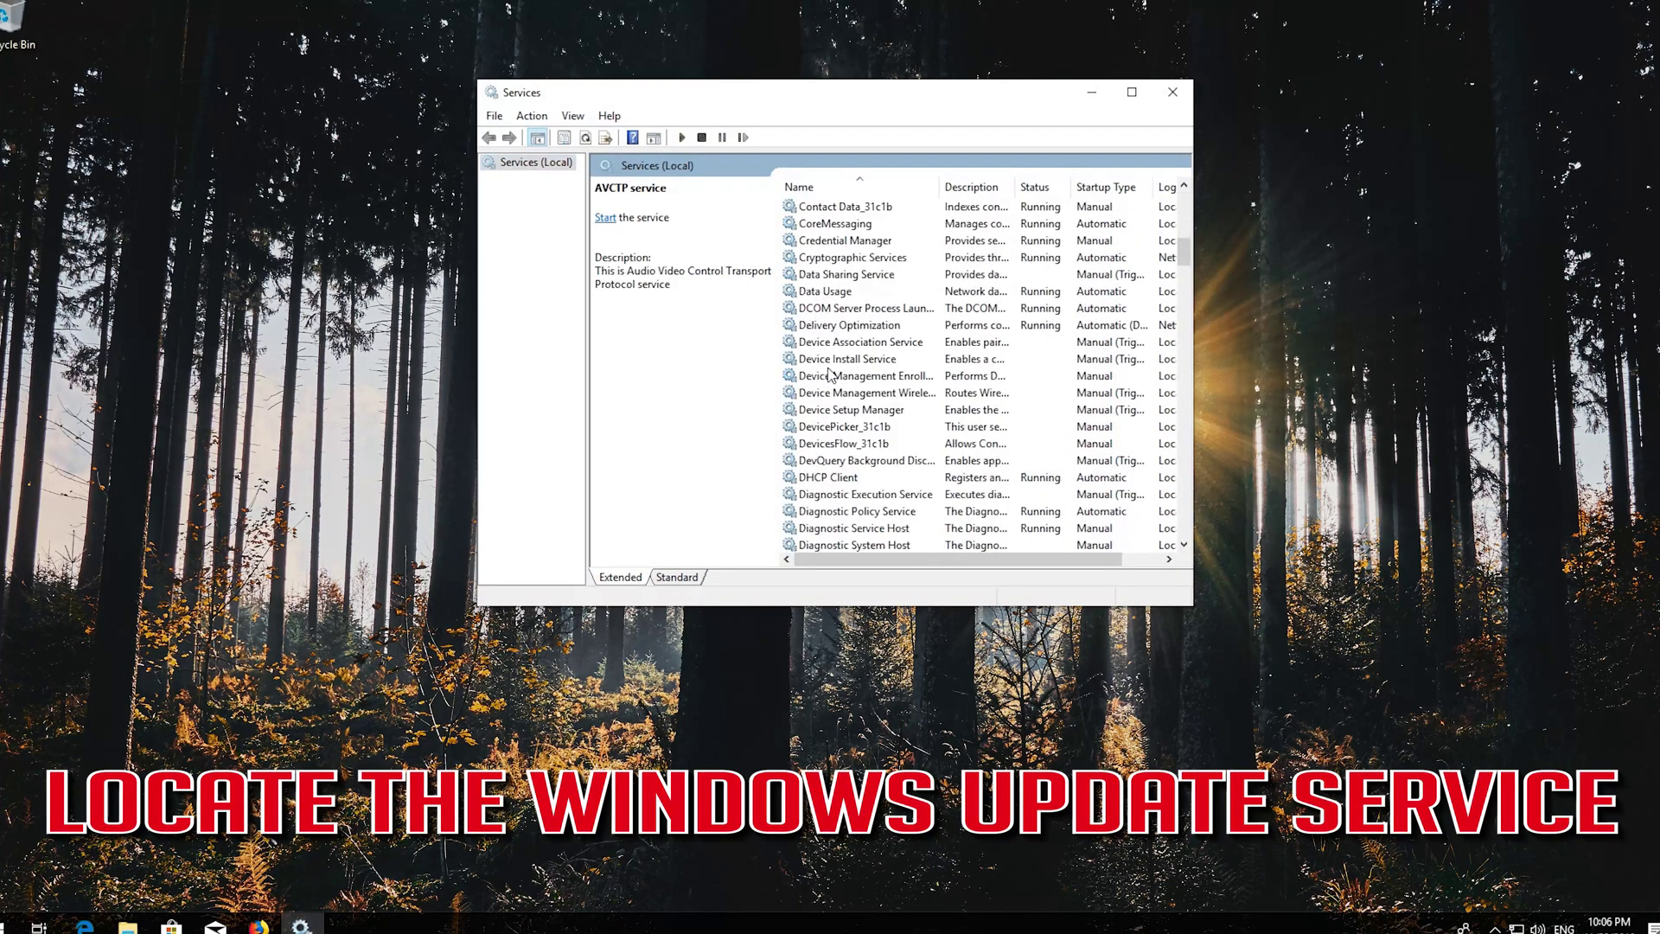
pyautogui.scroll(-12, 830, 375)
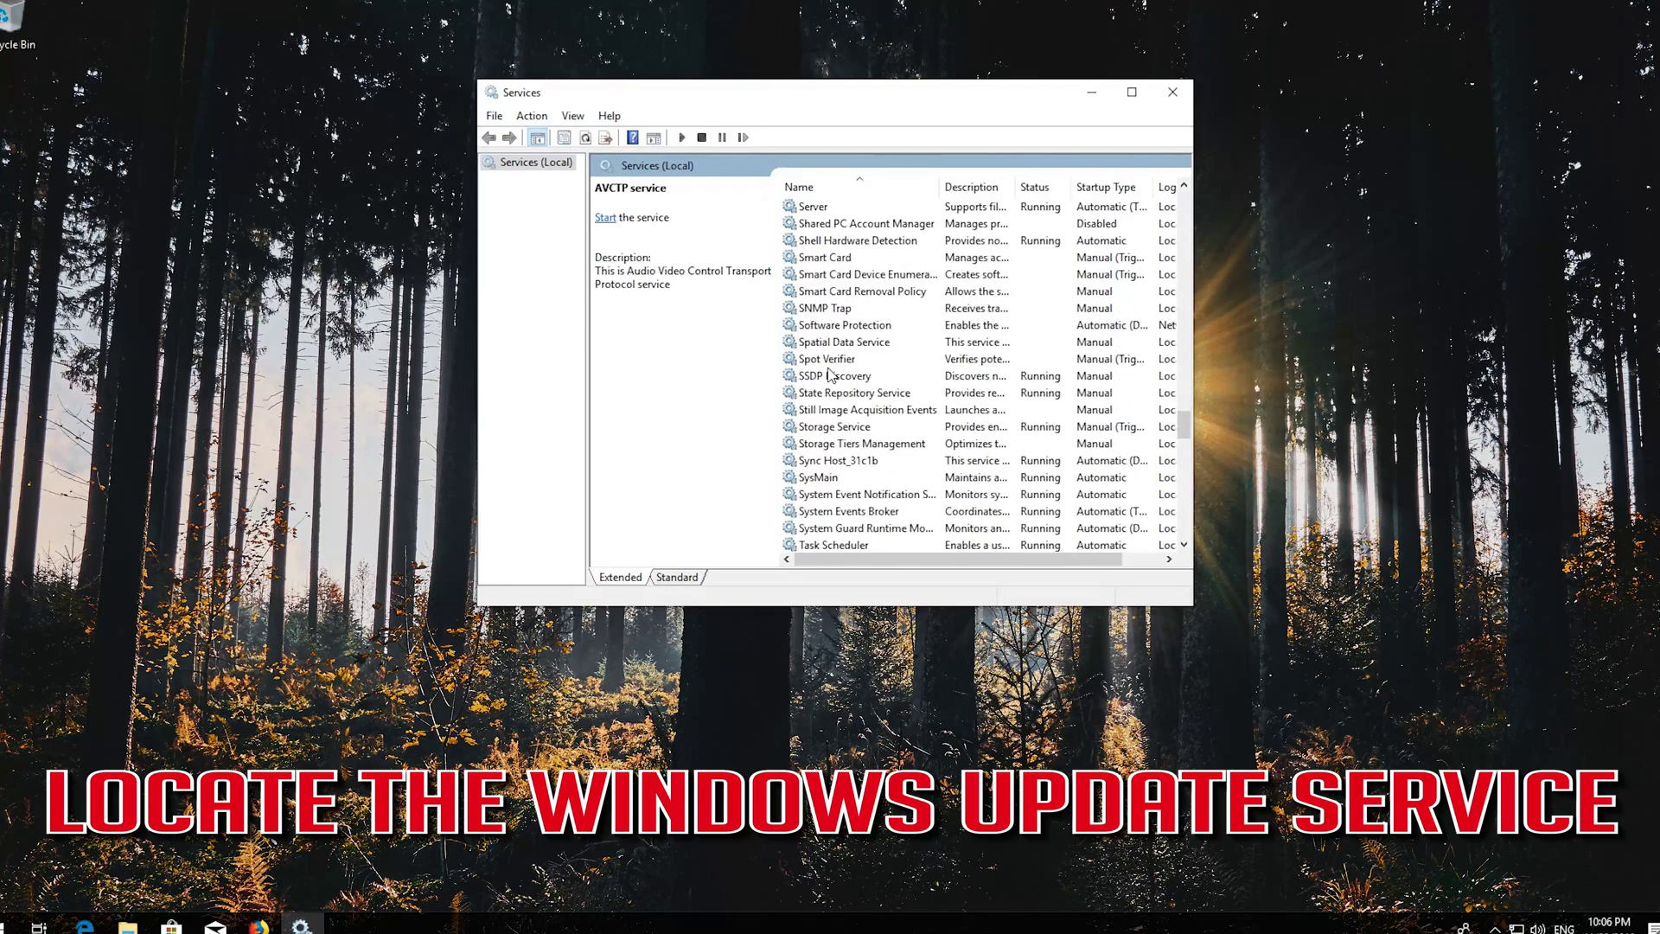
pyautogui.scroll(-5, 830, 375)
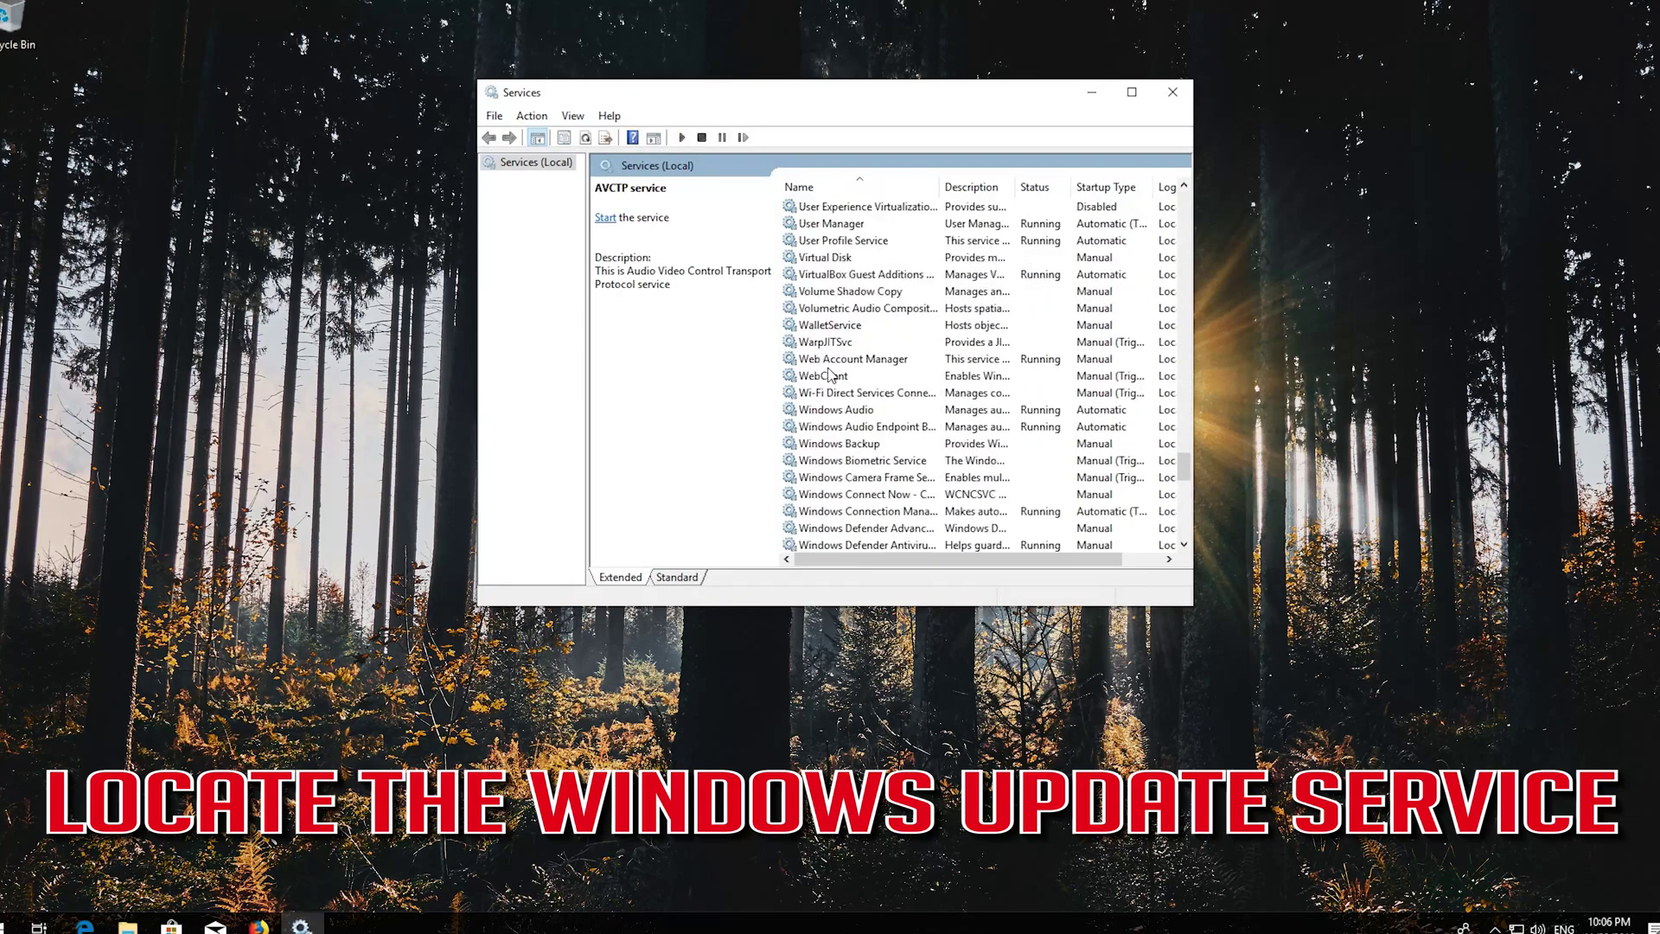
pyautogui.scroll(-10, 830, 375)
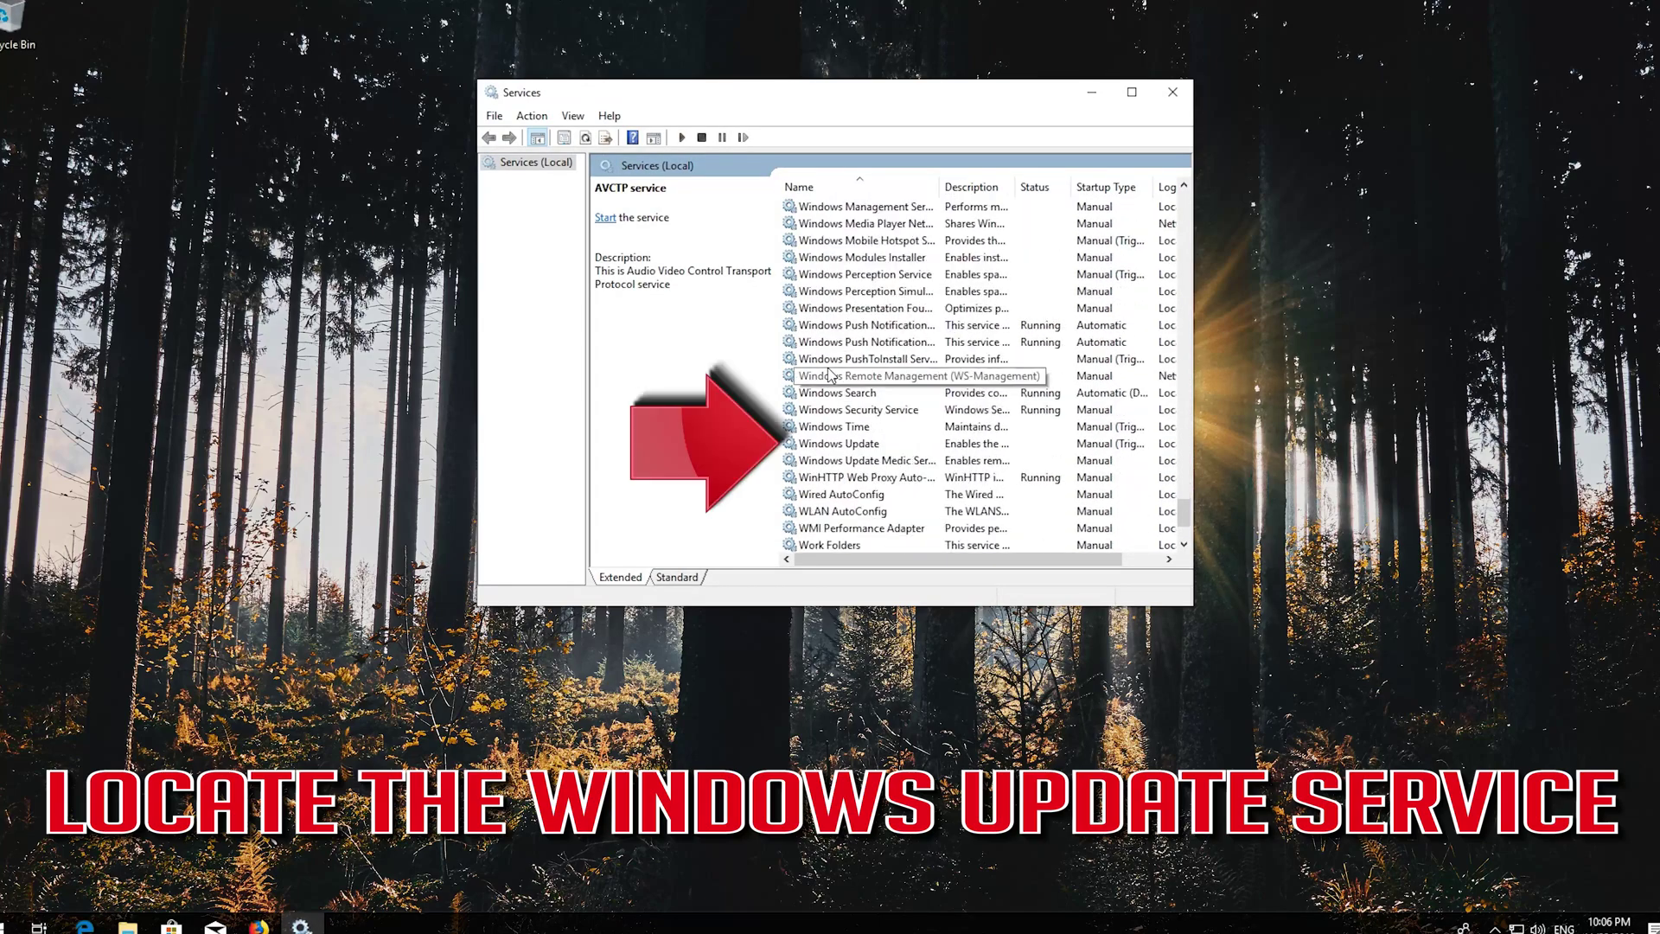
pyautogui.click(840, 446)
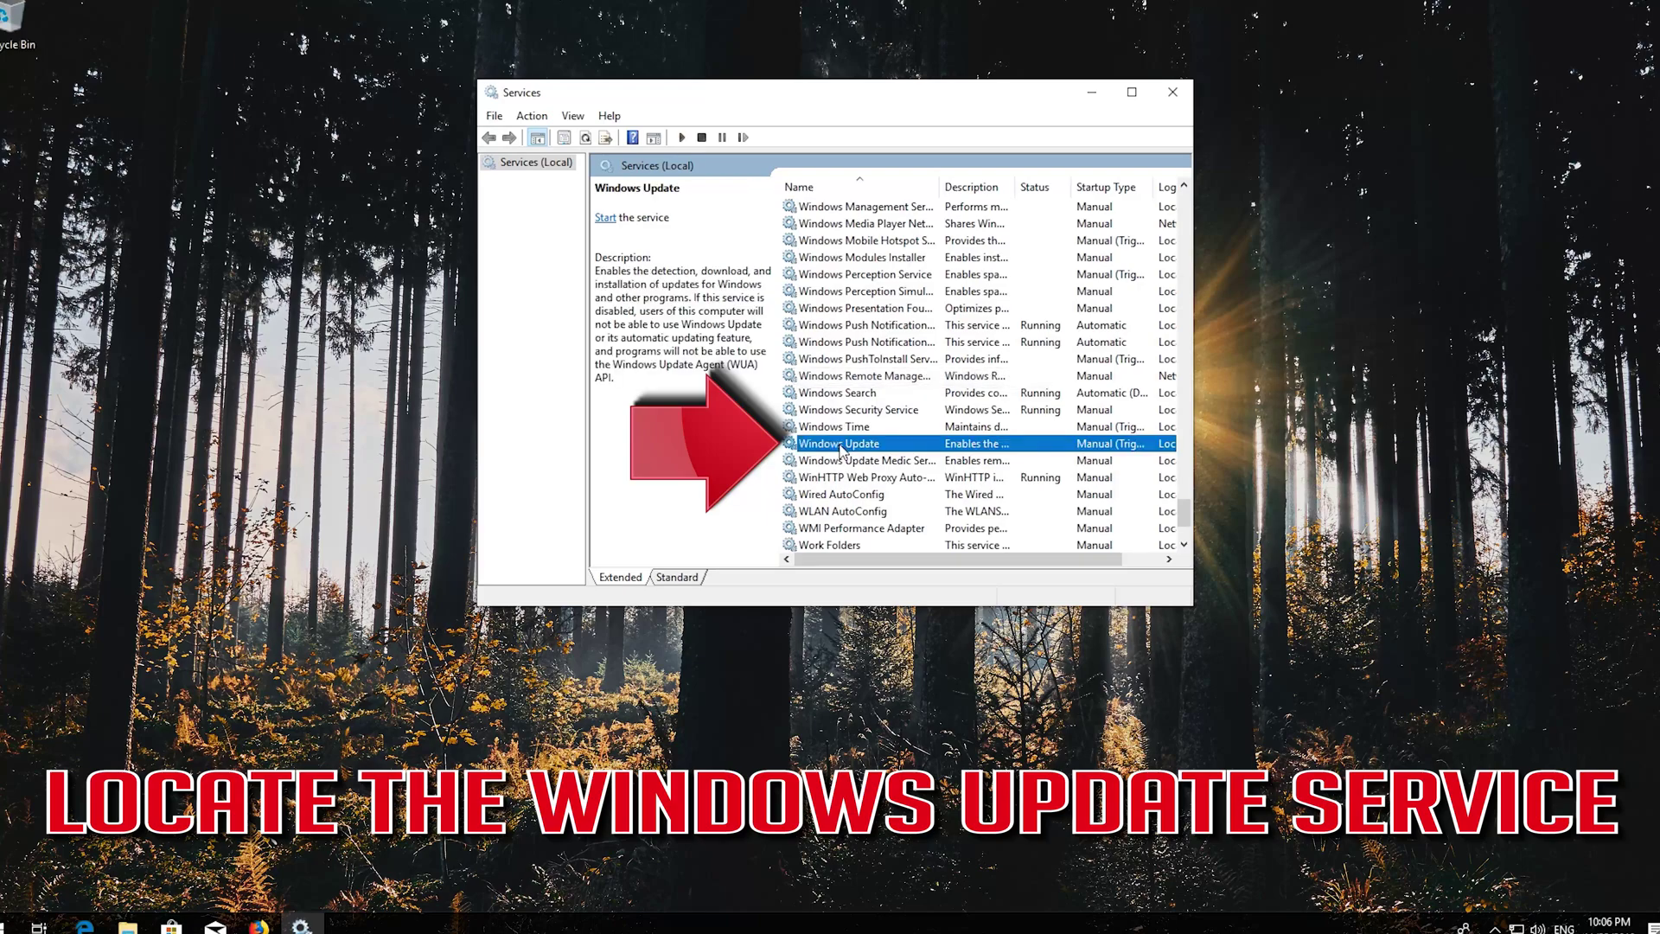
# Step: Change the Windows Update service's startup type from Manual to Automatic in its Properties and save
pyautogui.rightClick(859, 448)
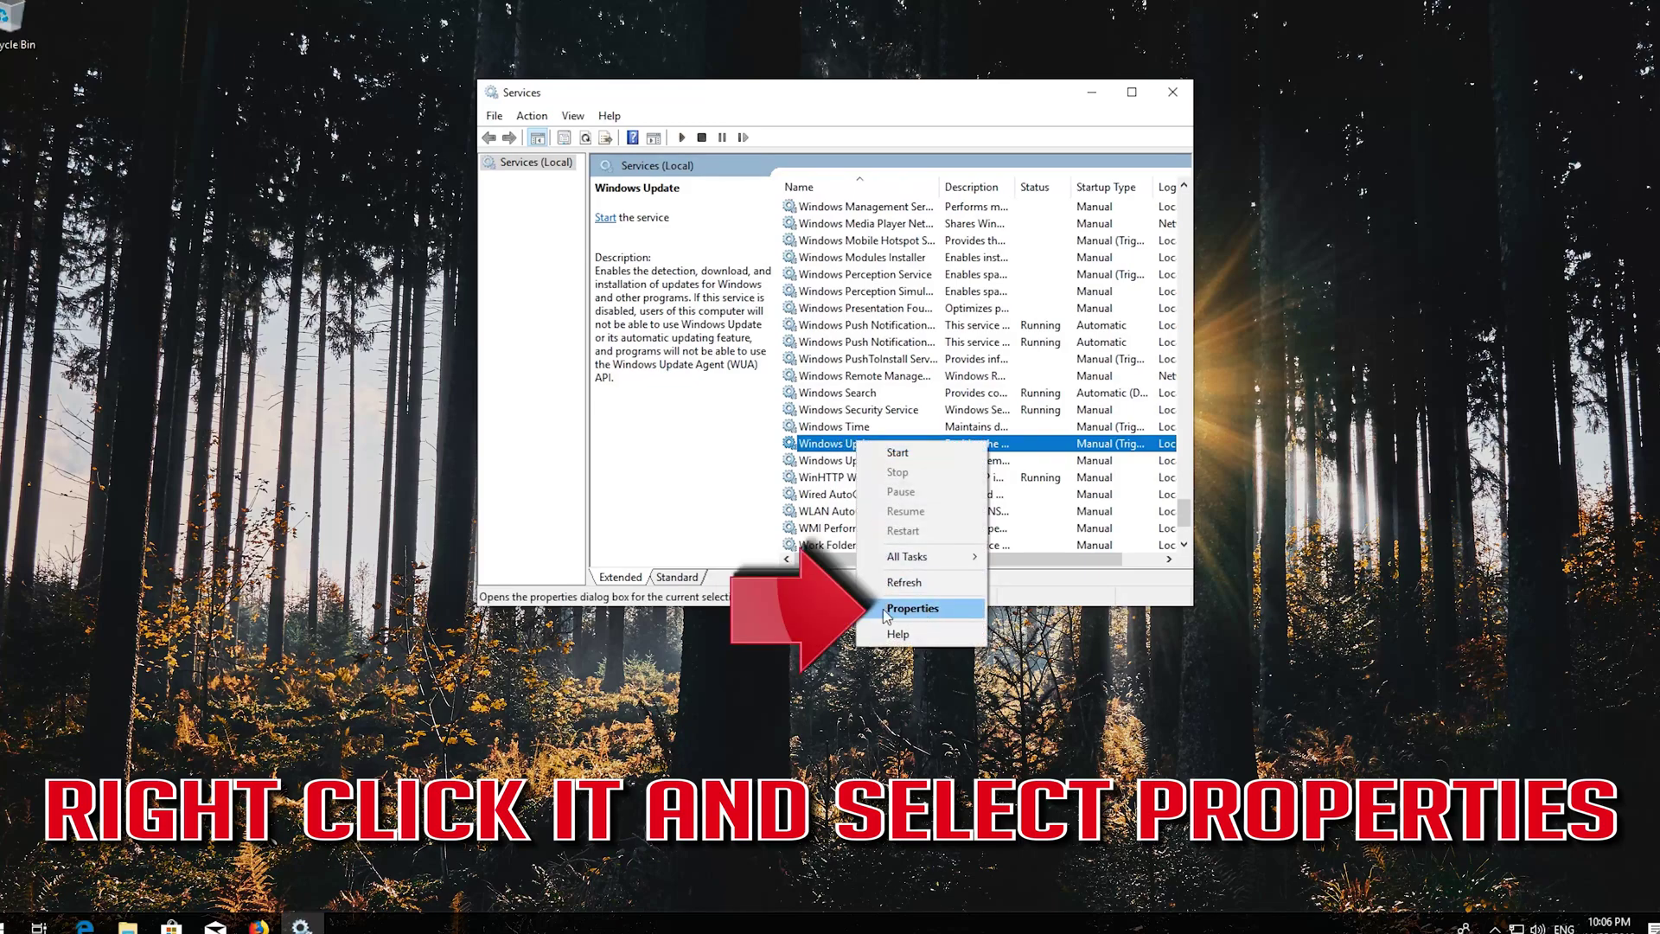
pyautogui.click(928, 610)
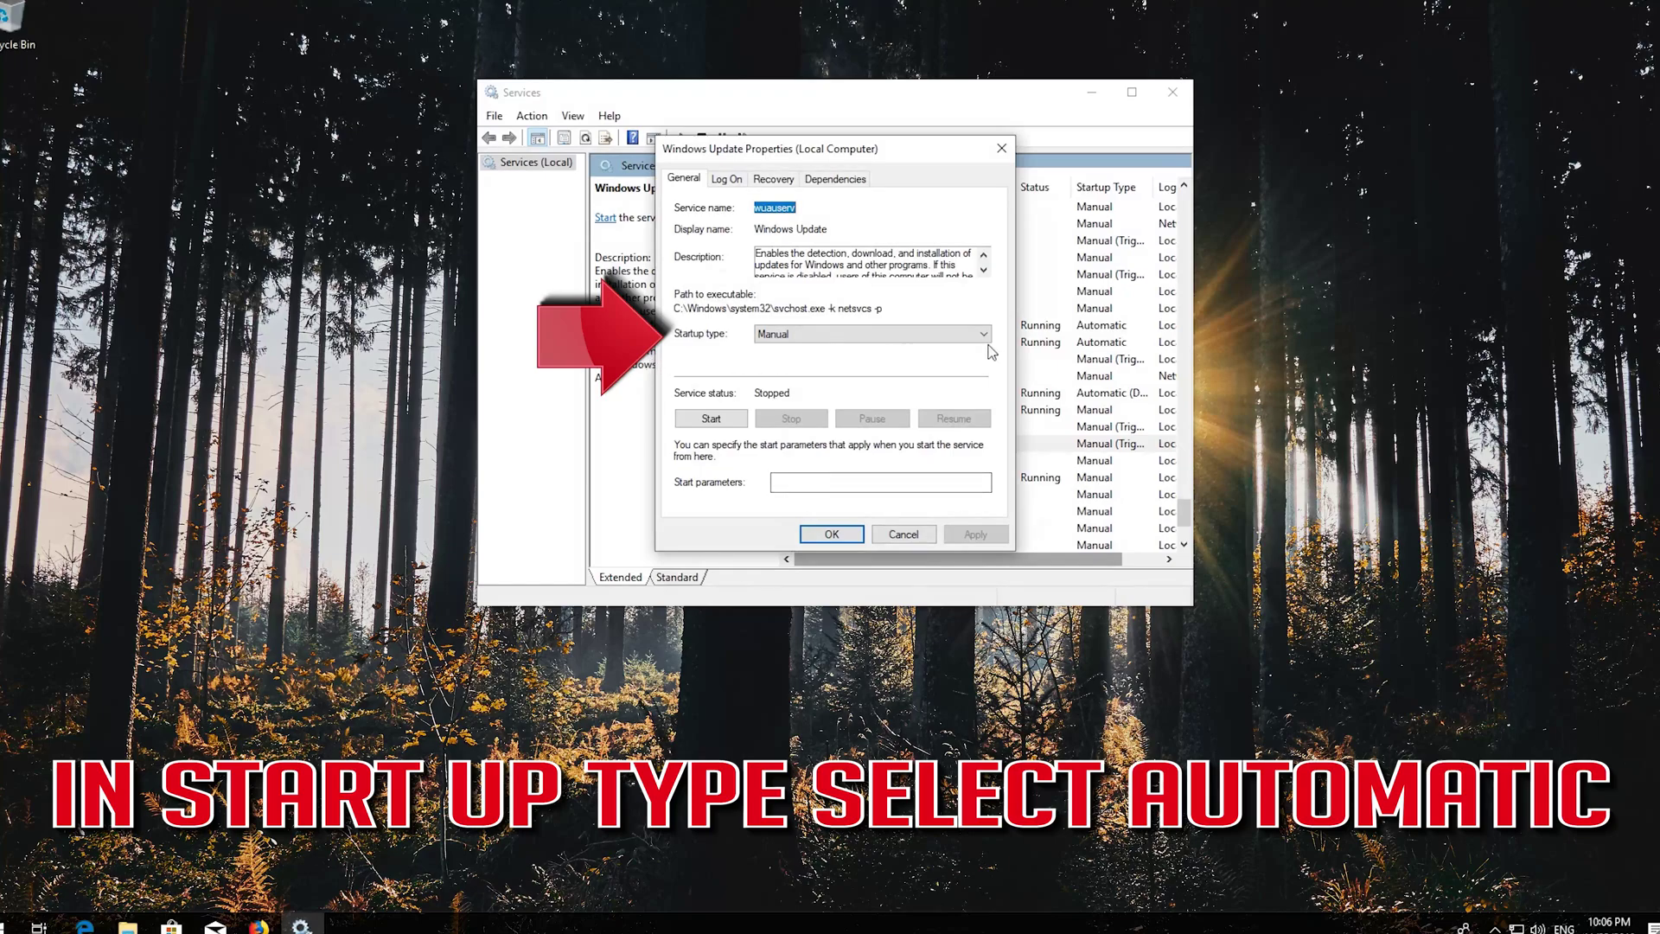
pyautogui.click(861, 342)
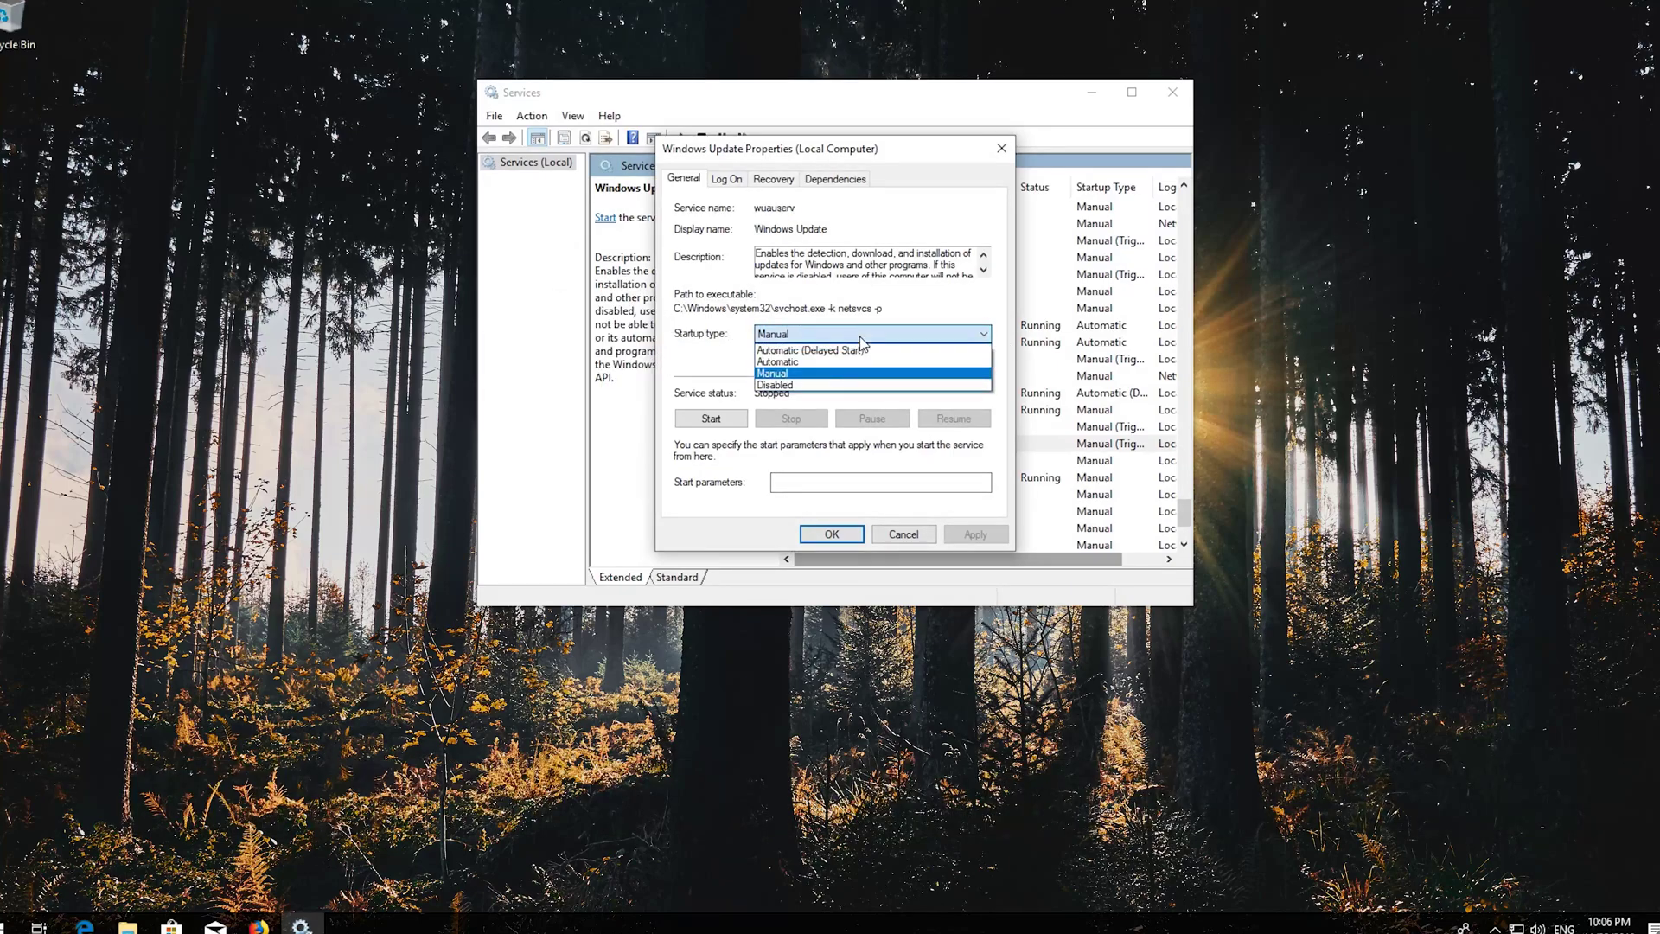
pyautogui.click(820, 361)
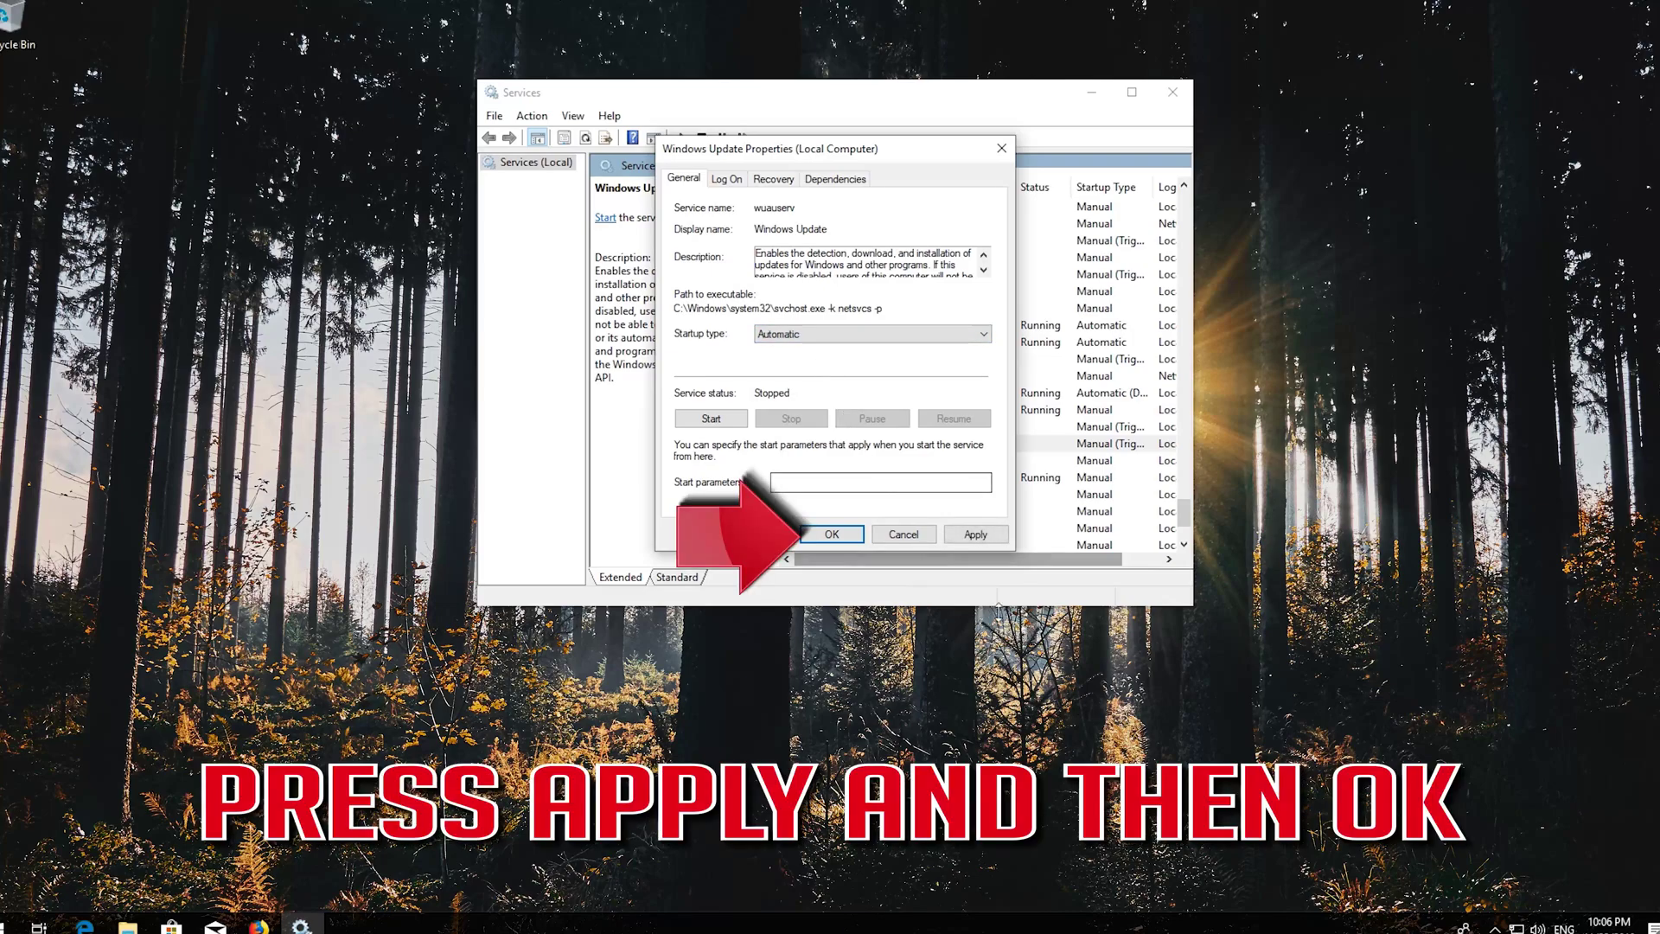
pyautogui.click(984, 535)
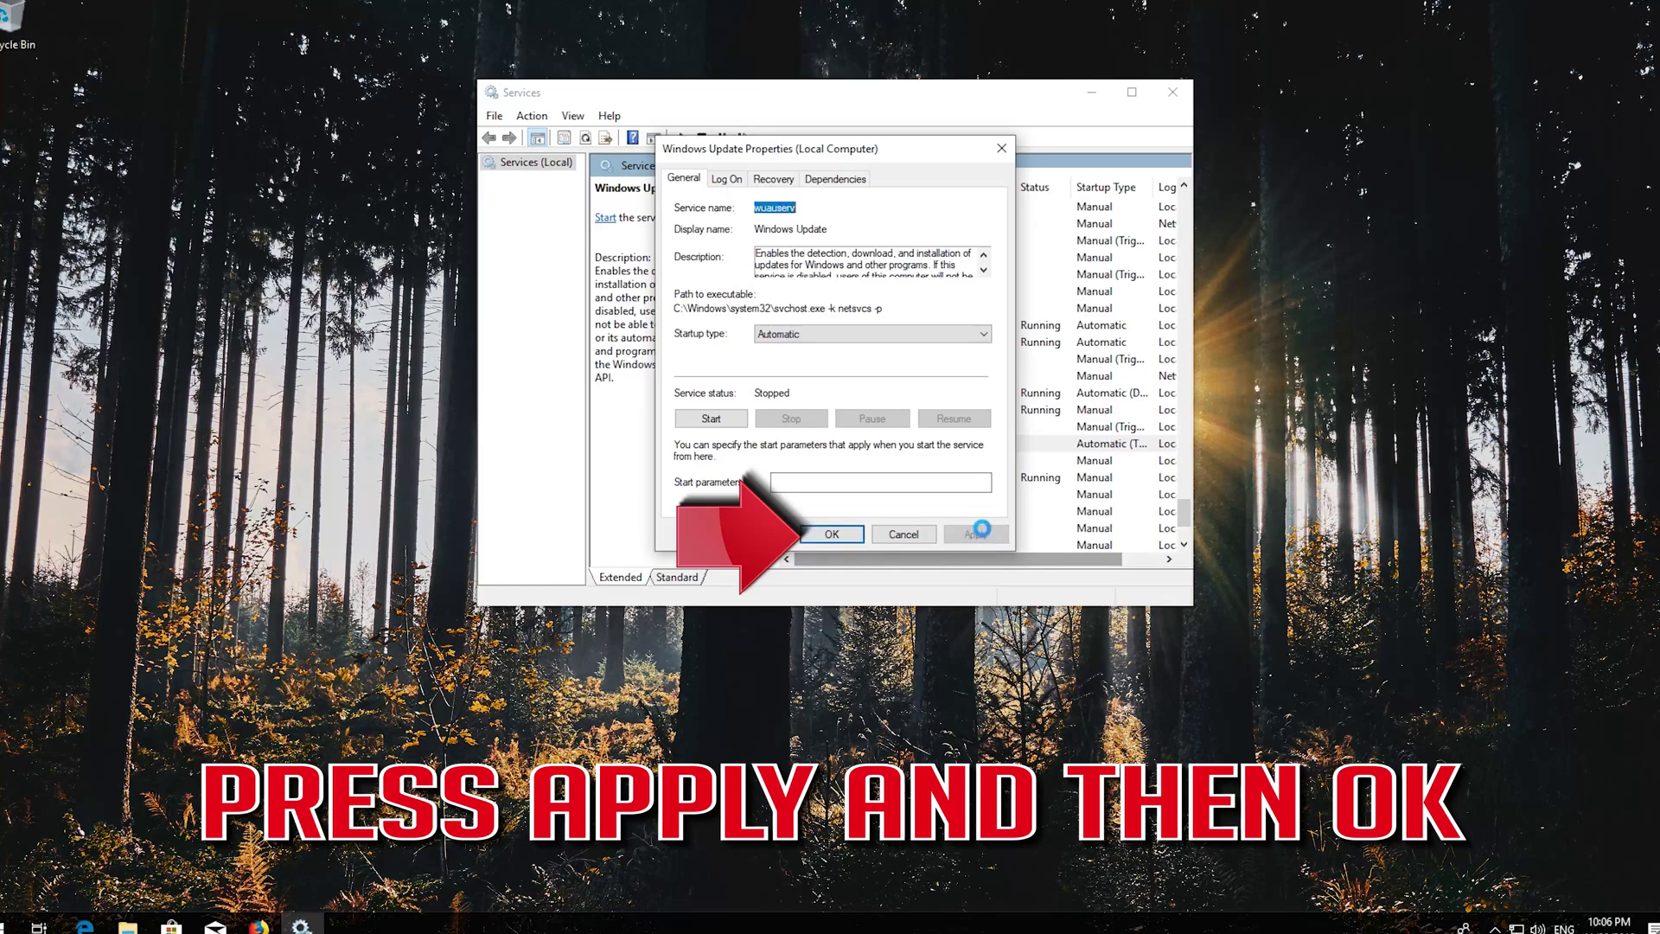
pyautogui.click(832, 535)
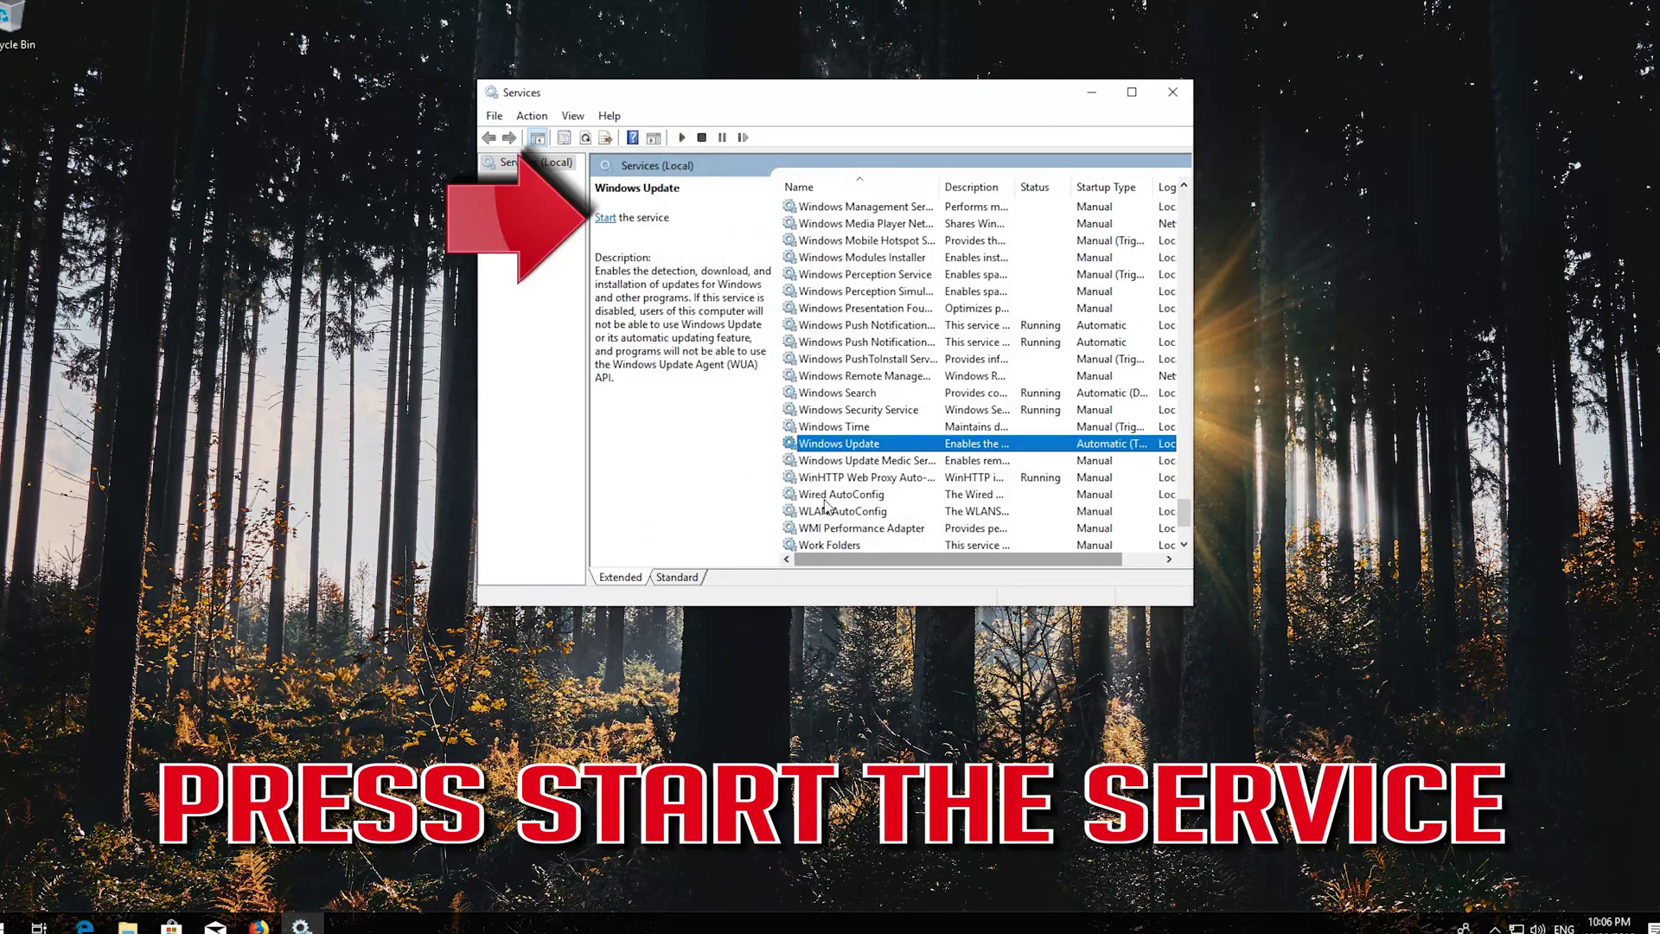
# Step: Start and restart the Windows Update service, then close the Services window and open Start
pyautogui.click(609, 222)
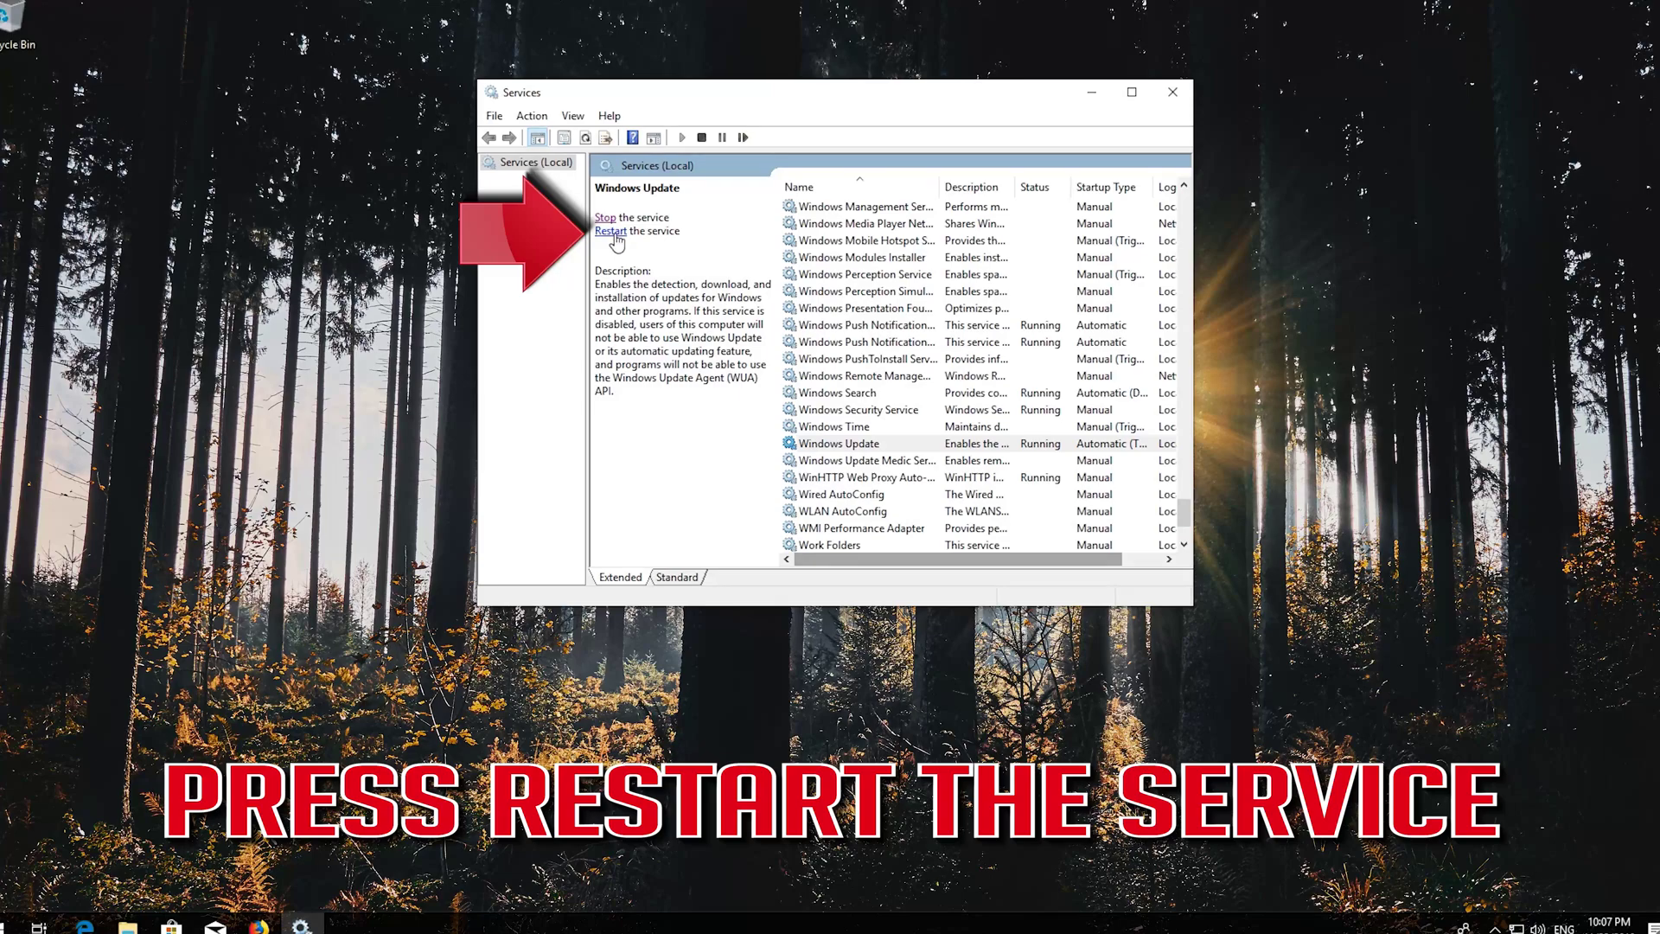
pyautogui.click(615, 232)
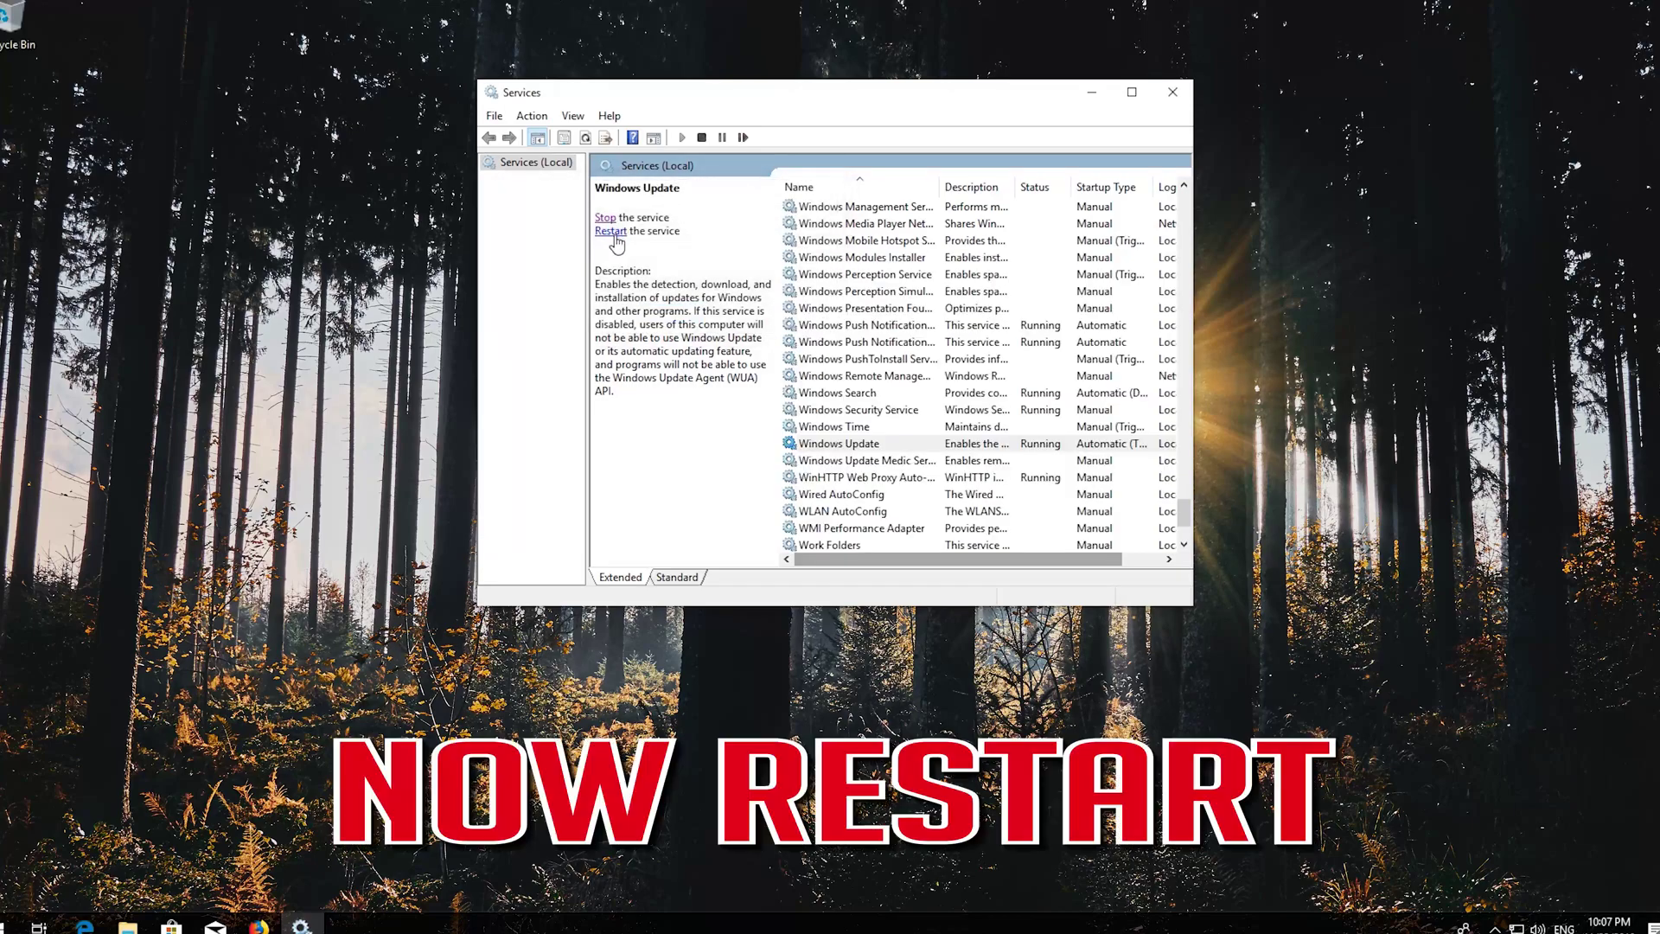
pyautogui.click(1189, 90)
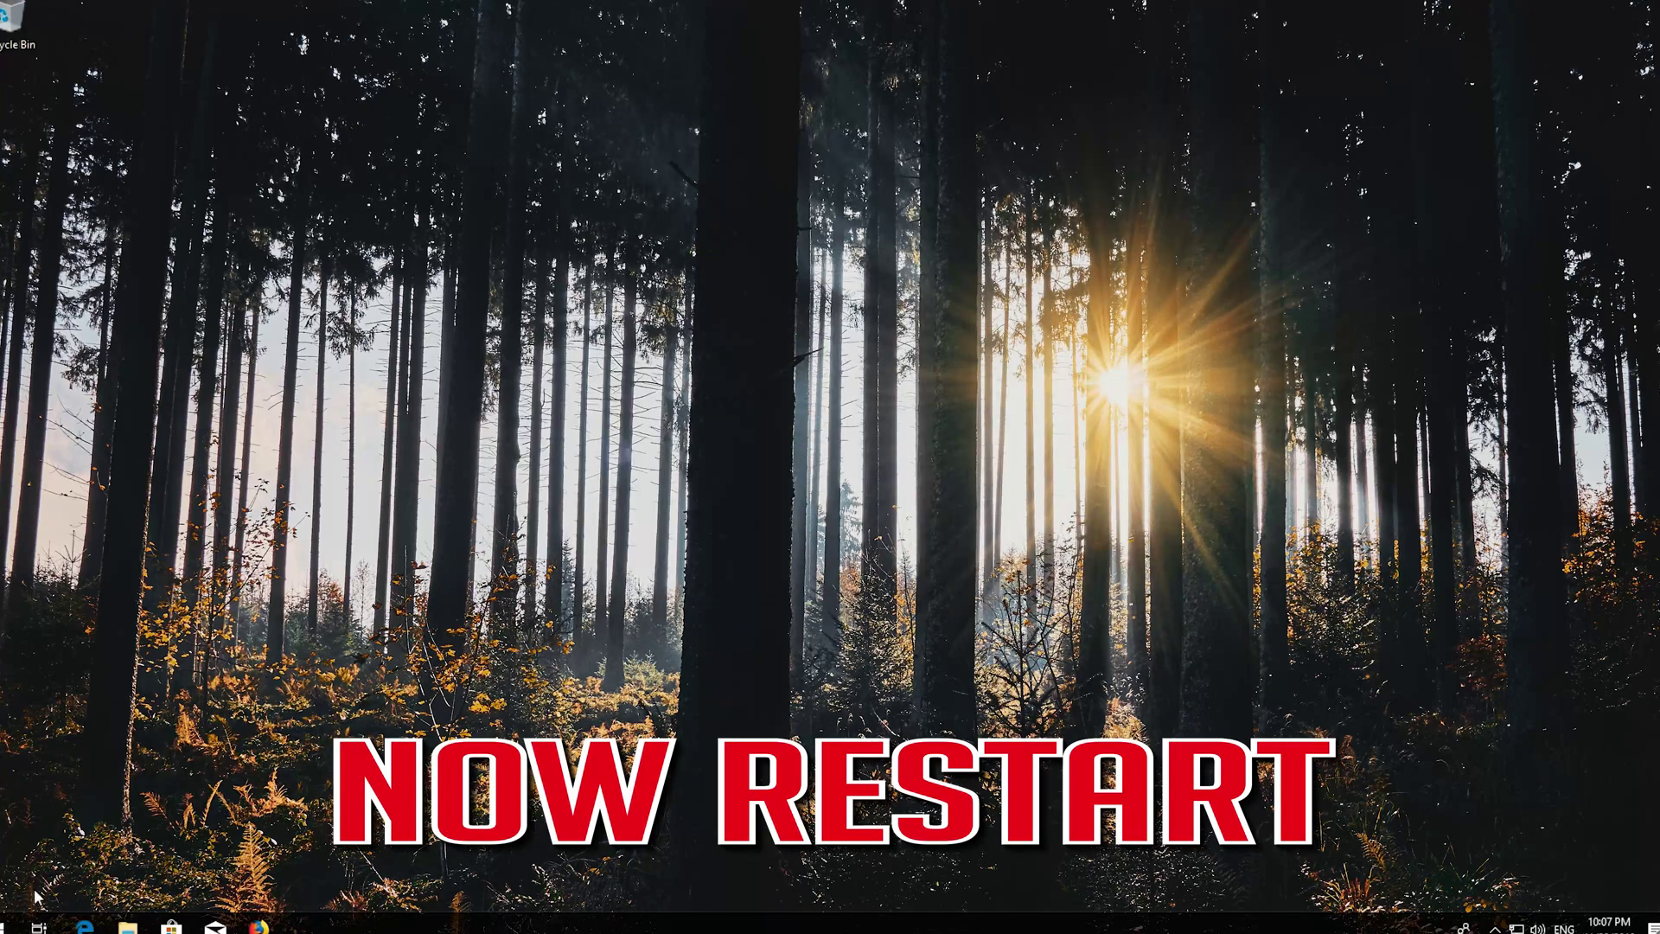
pyautogui.click(9, 924)
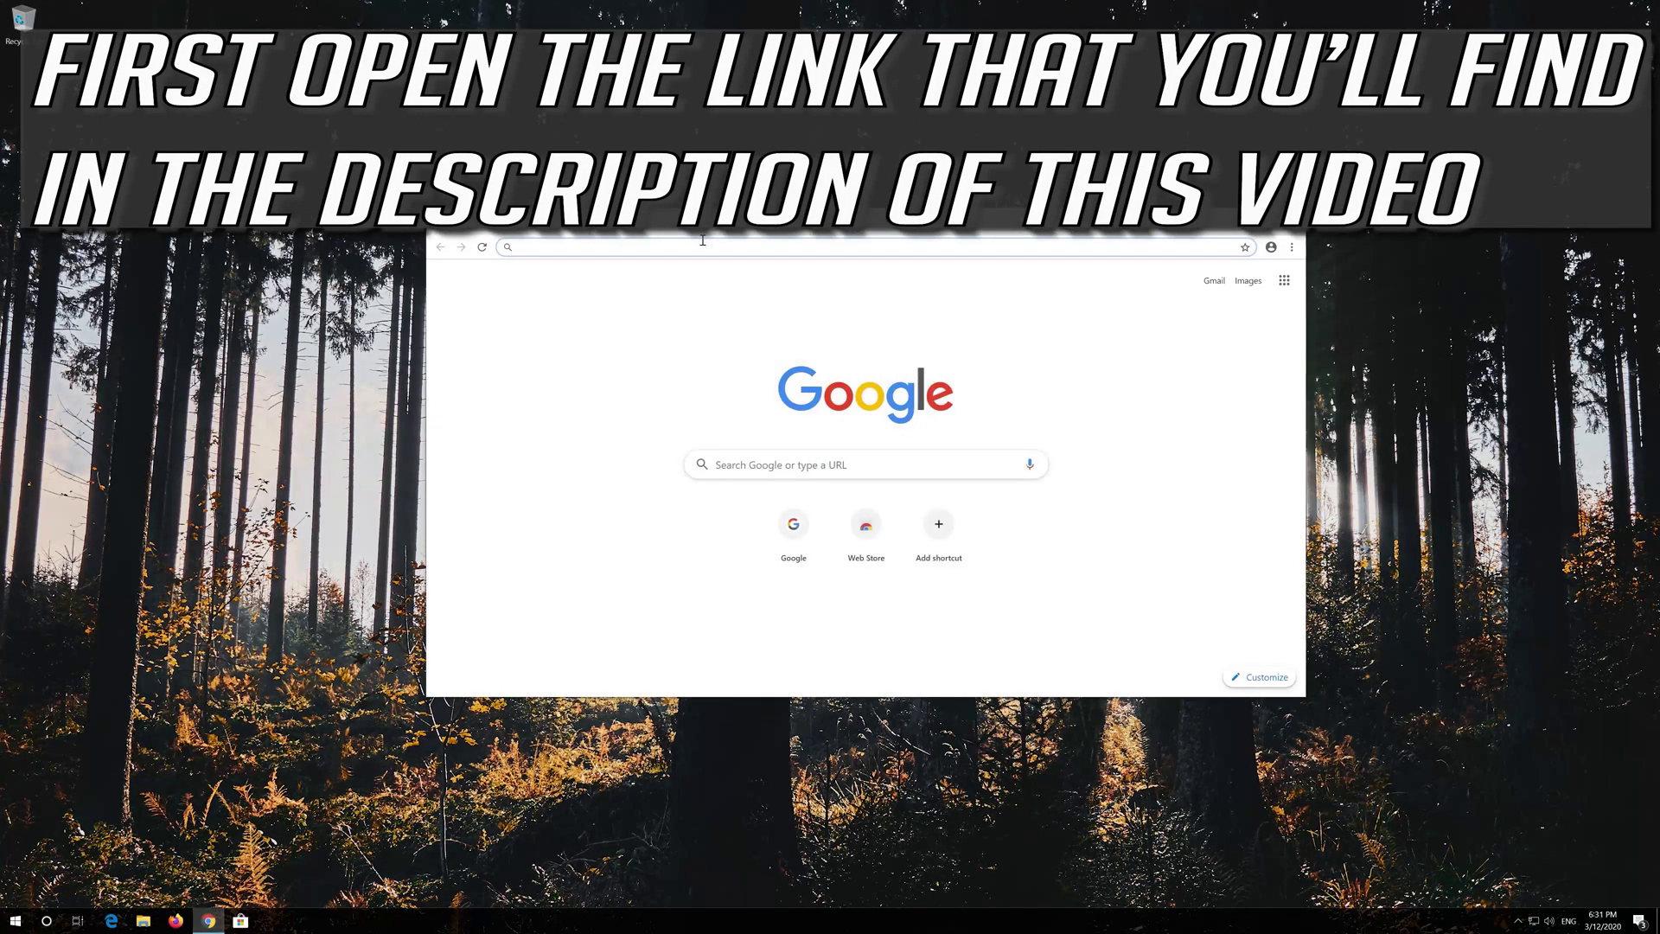
# Step: Open the pasted Download Windows 10 link, download the Media Creation Tool, and close Chrome
pyautogui.write('https://www.microsoft.com/en-us/software-download/windows10')
pyautogui.press('Return')
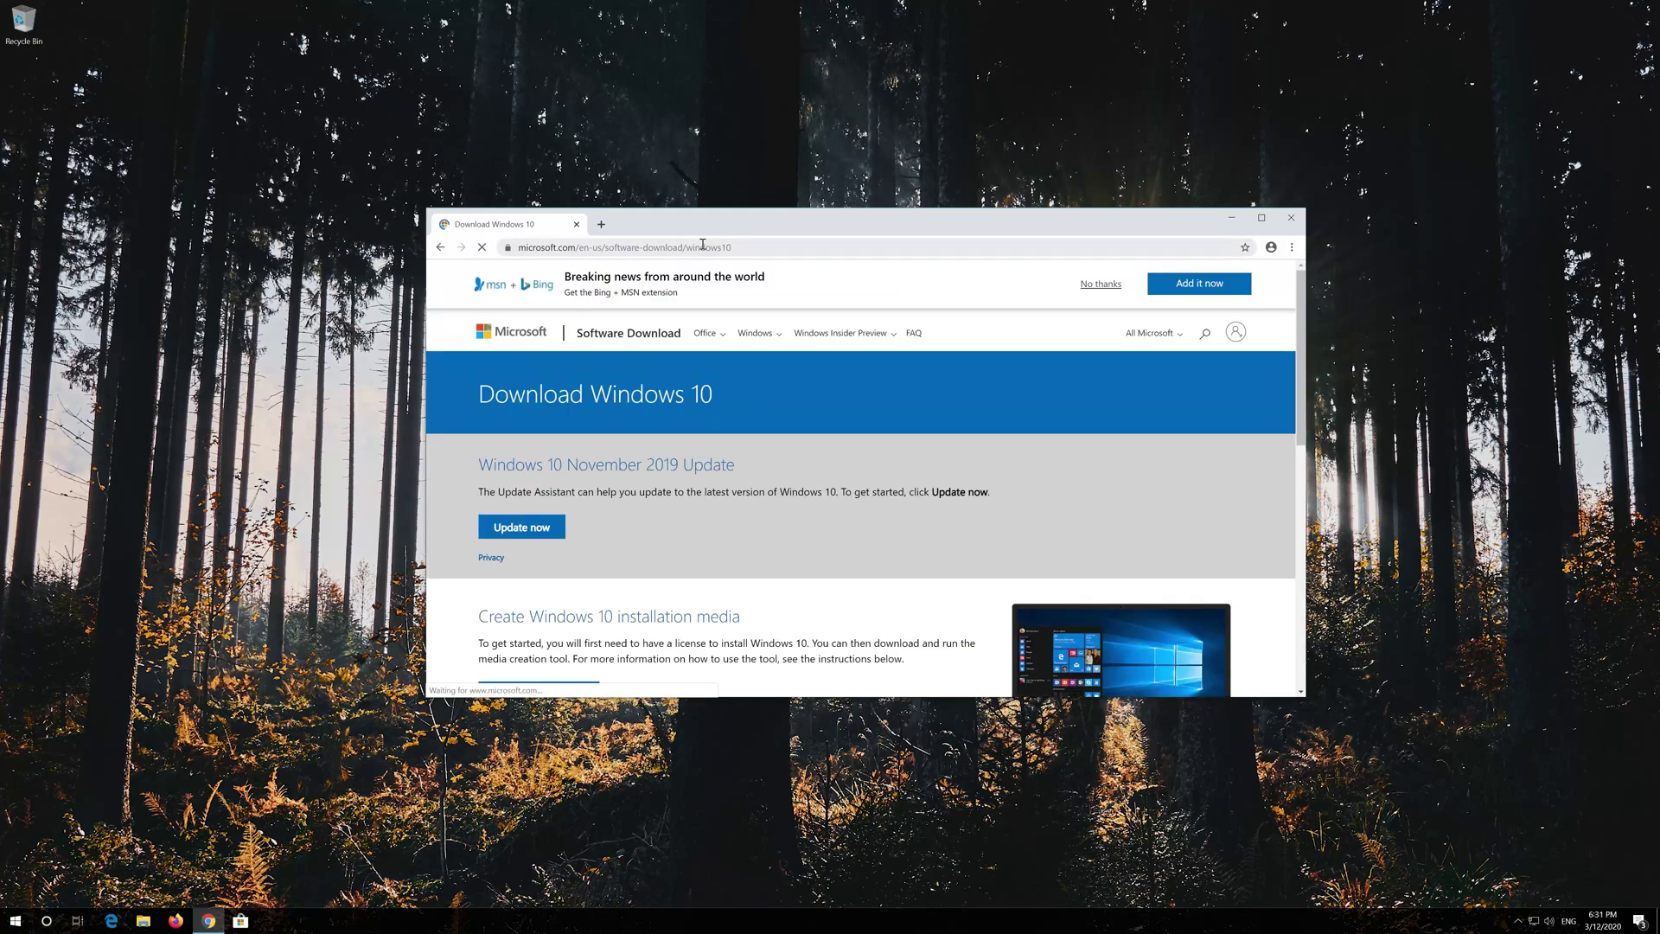
pyautogui.scroll(-1, 805, 505)
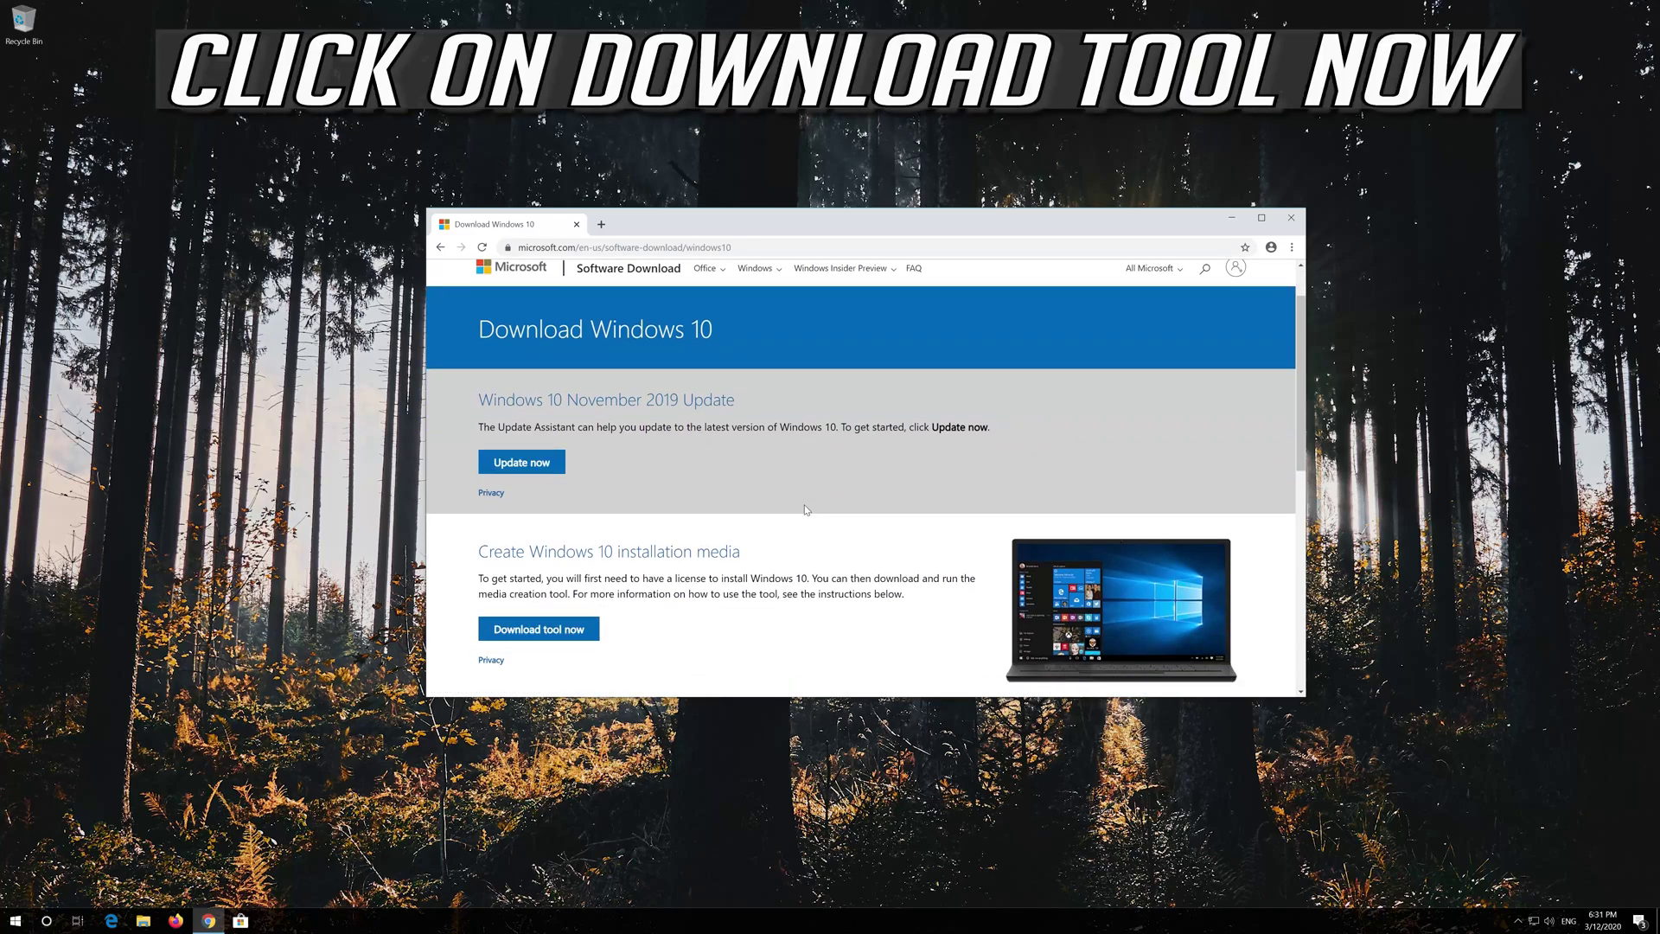
pyautogui.click(570, 630)
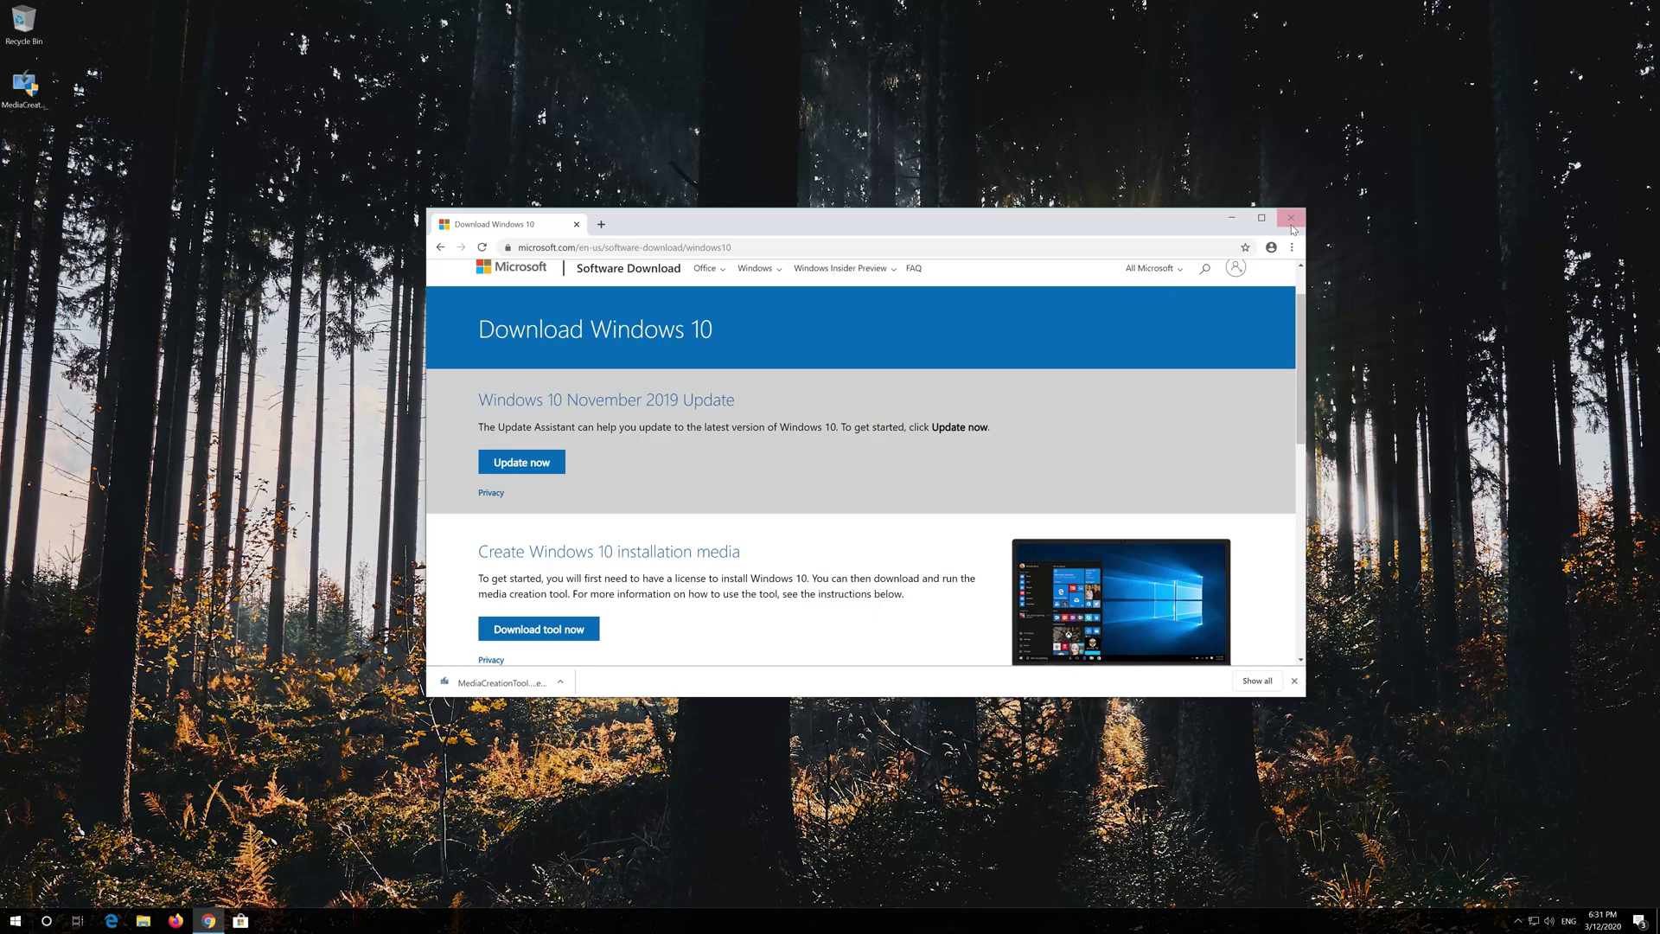
pyautogui.click(1292, 220)
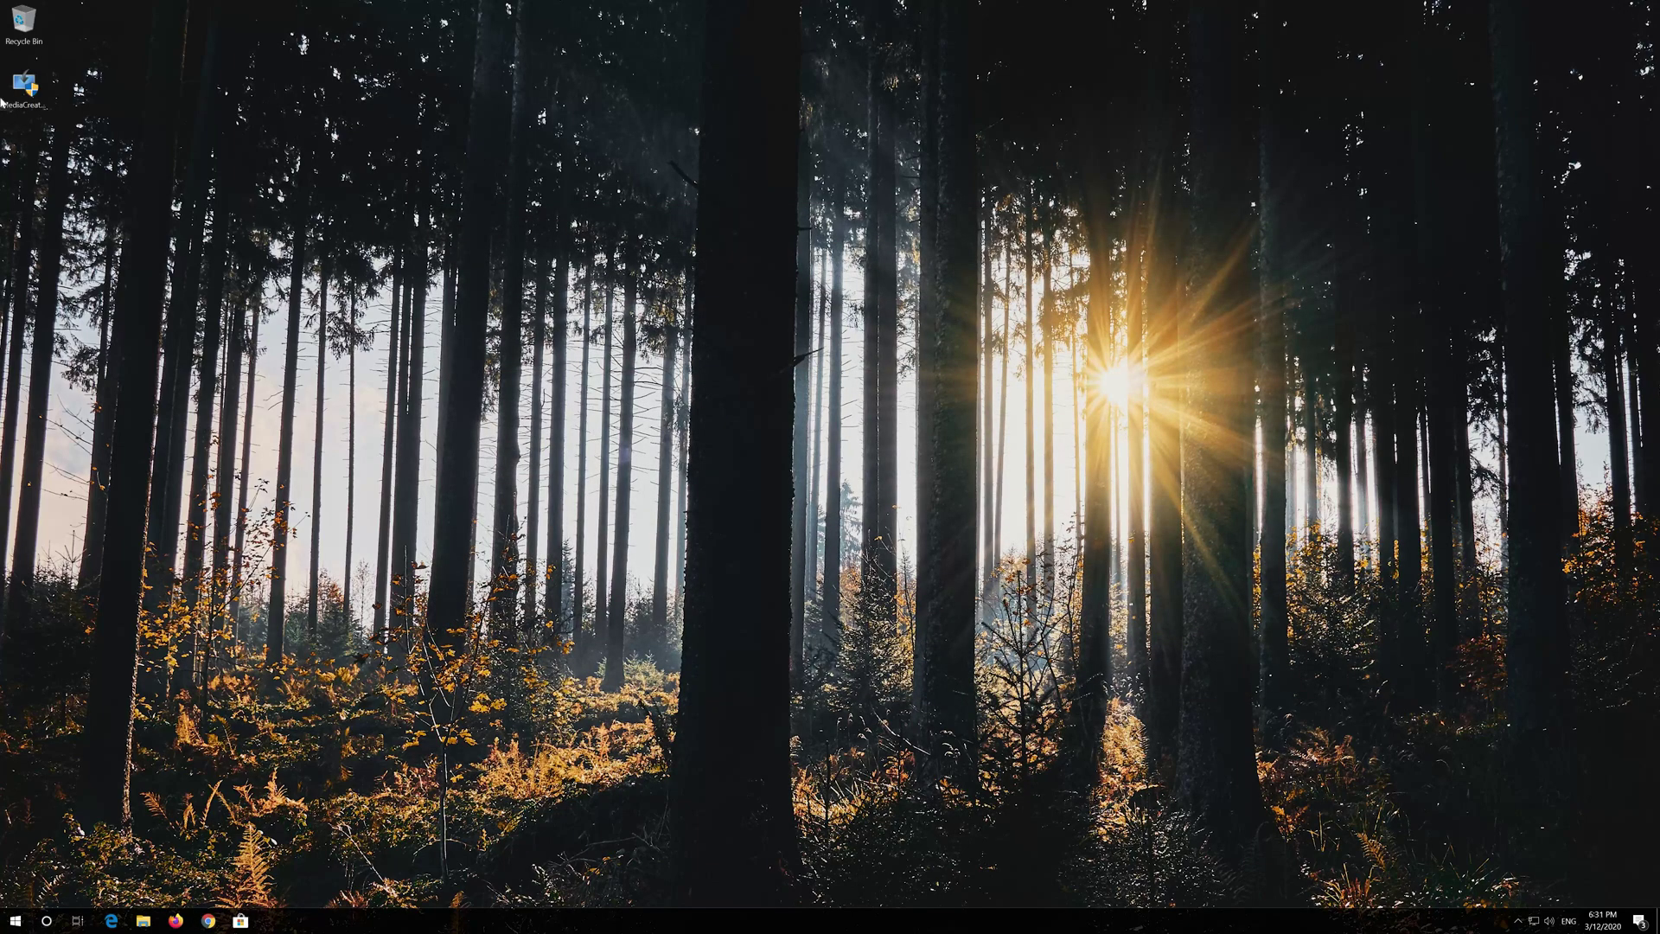
# Step: Run MediaCreationTool from the desktop, allow it in UAC, and accept its license terms
pyautogui.doubleClick(24, 97)
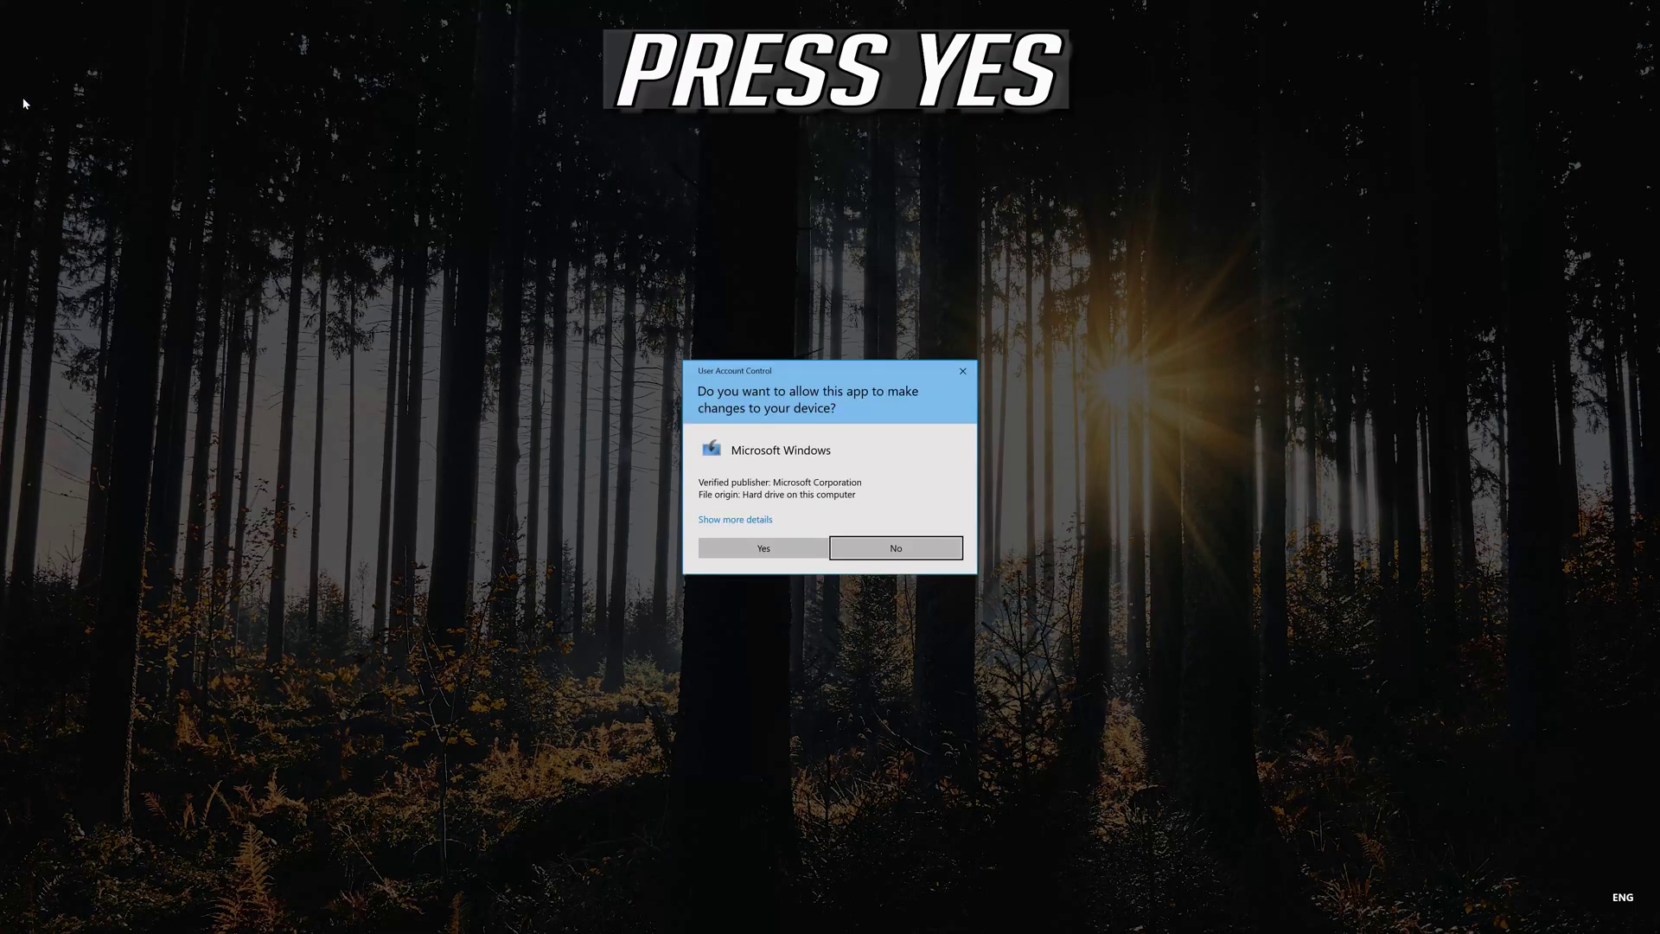
pyautogui.click(765, 555)
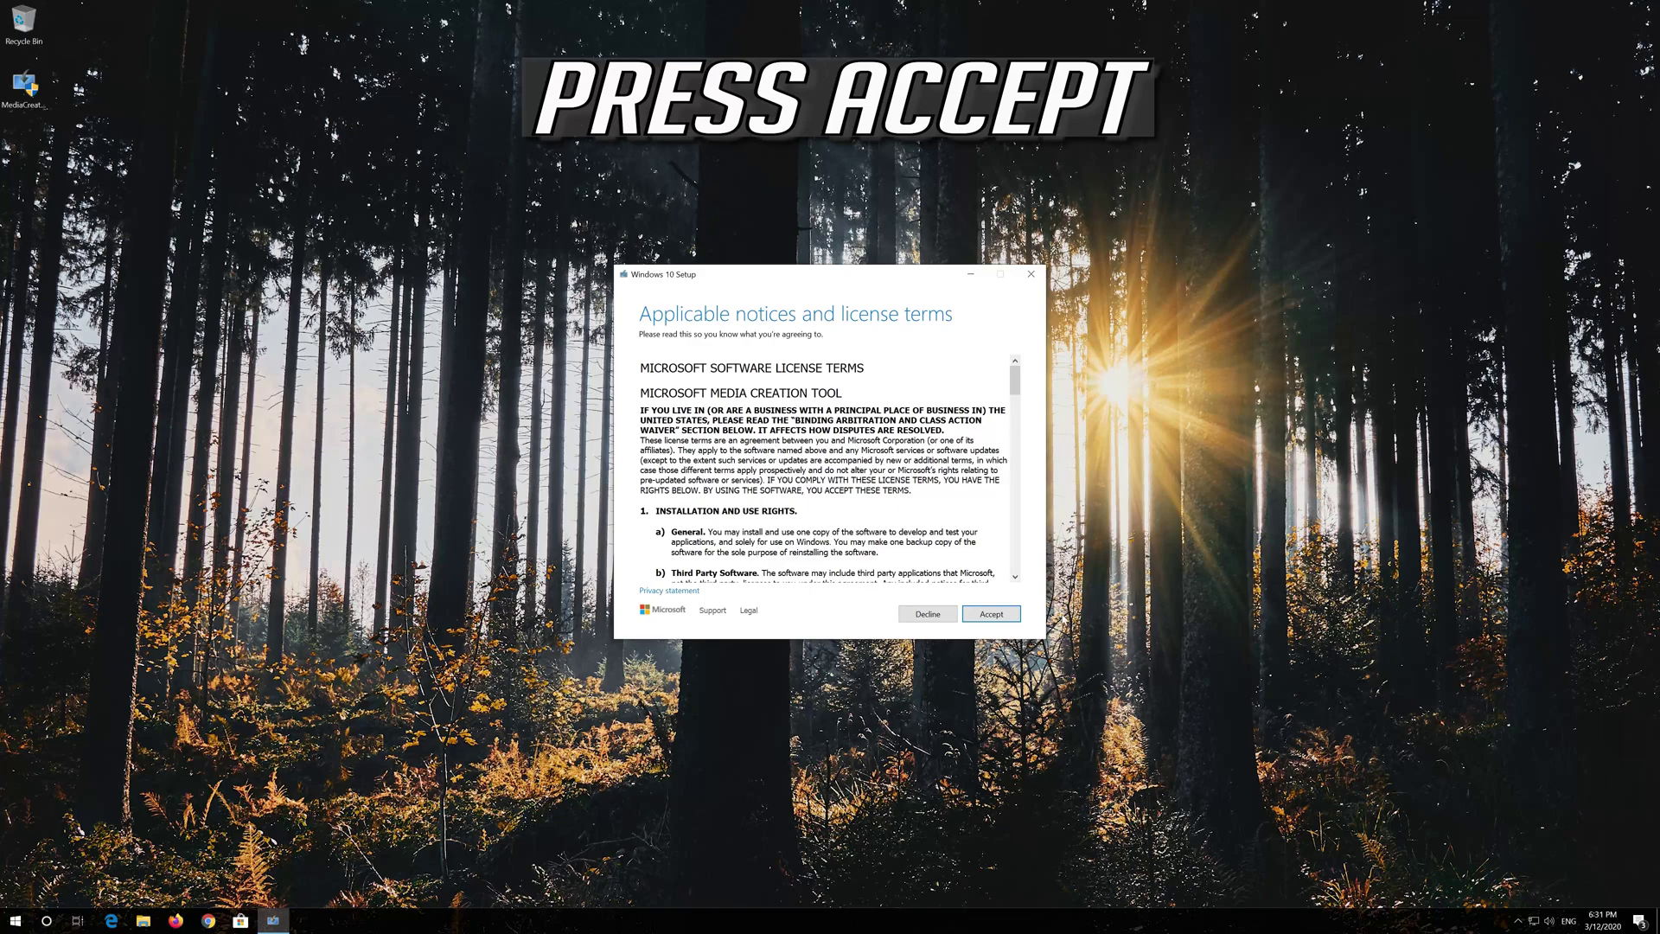
pyautogui.click(1015, 613)
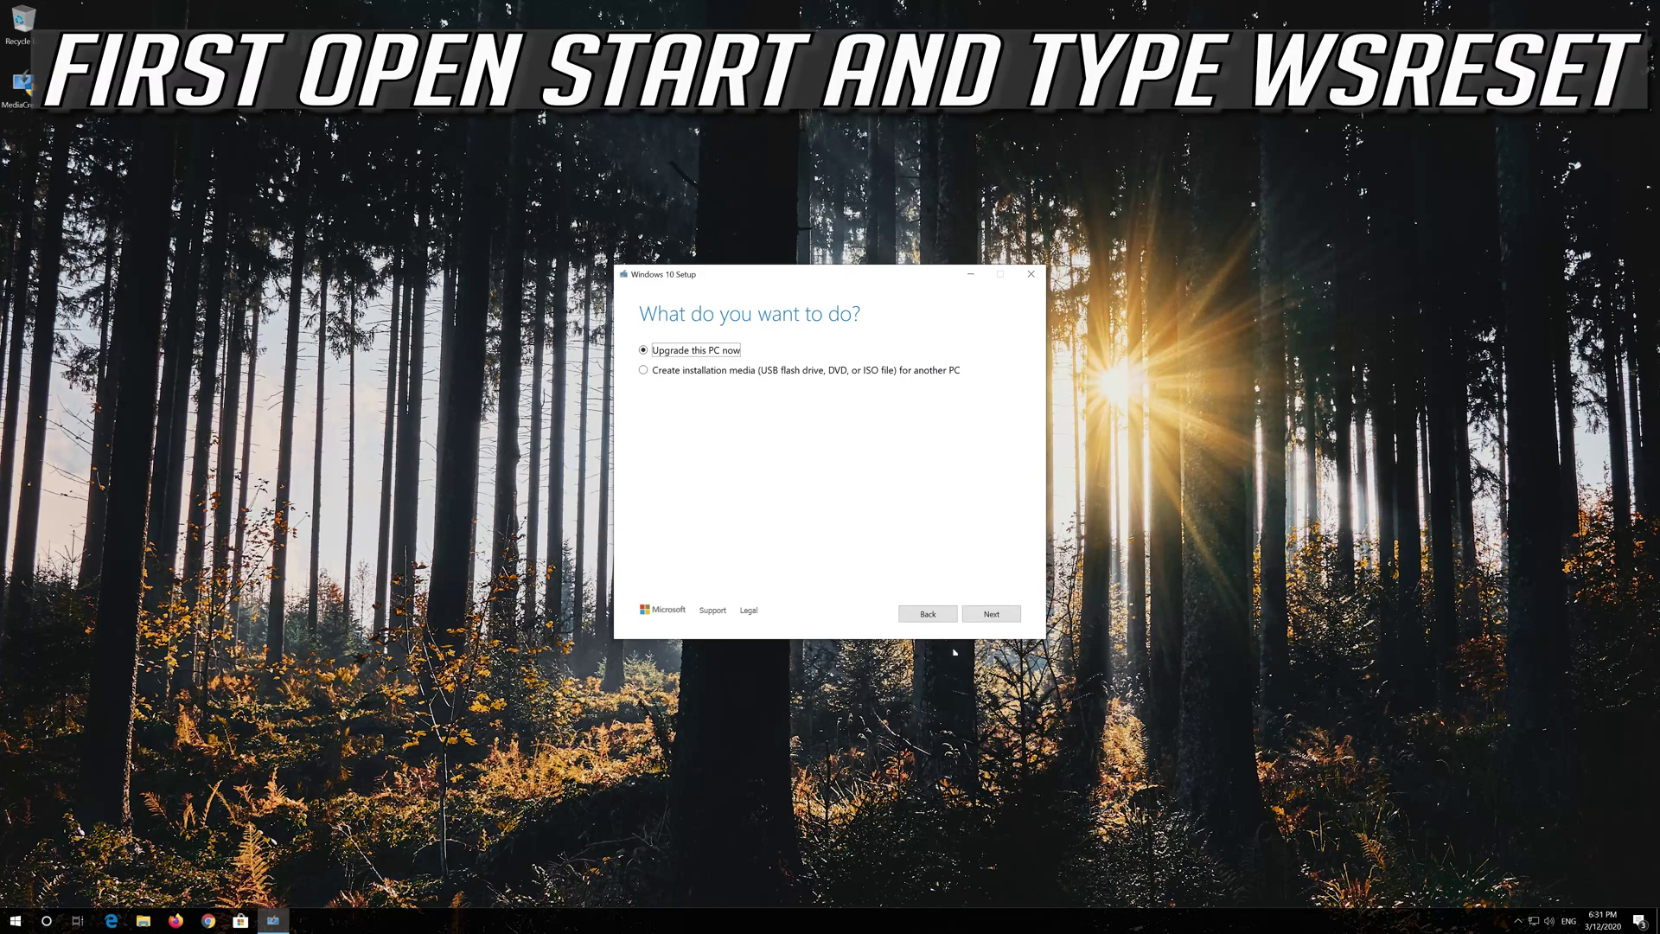
pyautogui.click(988, 618)
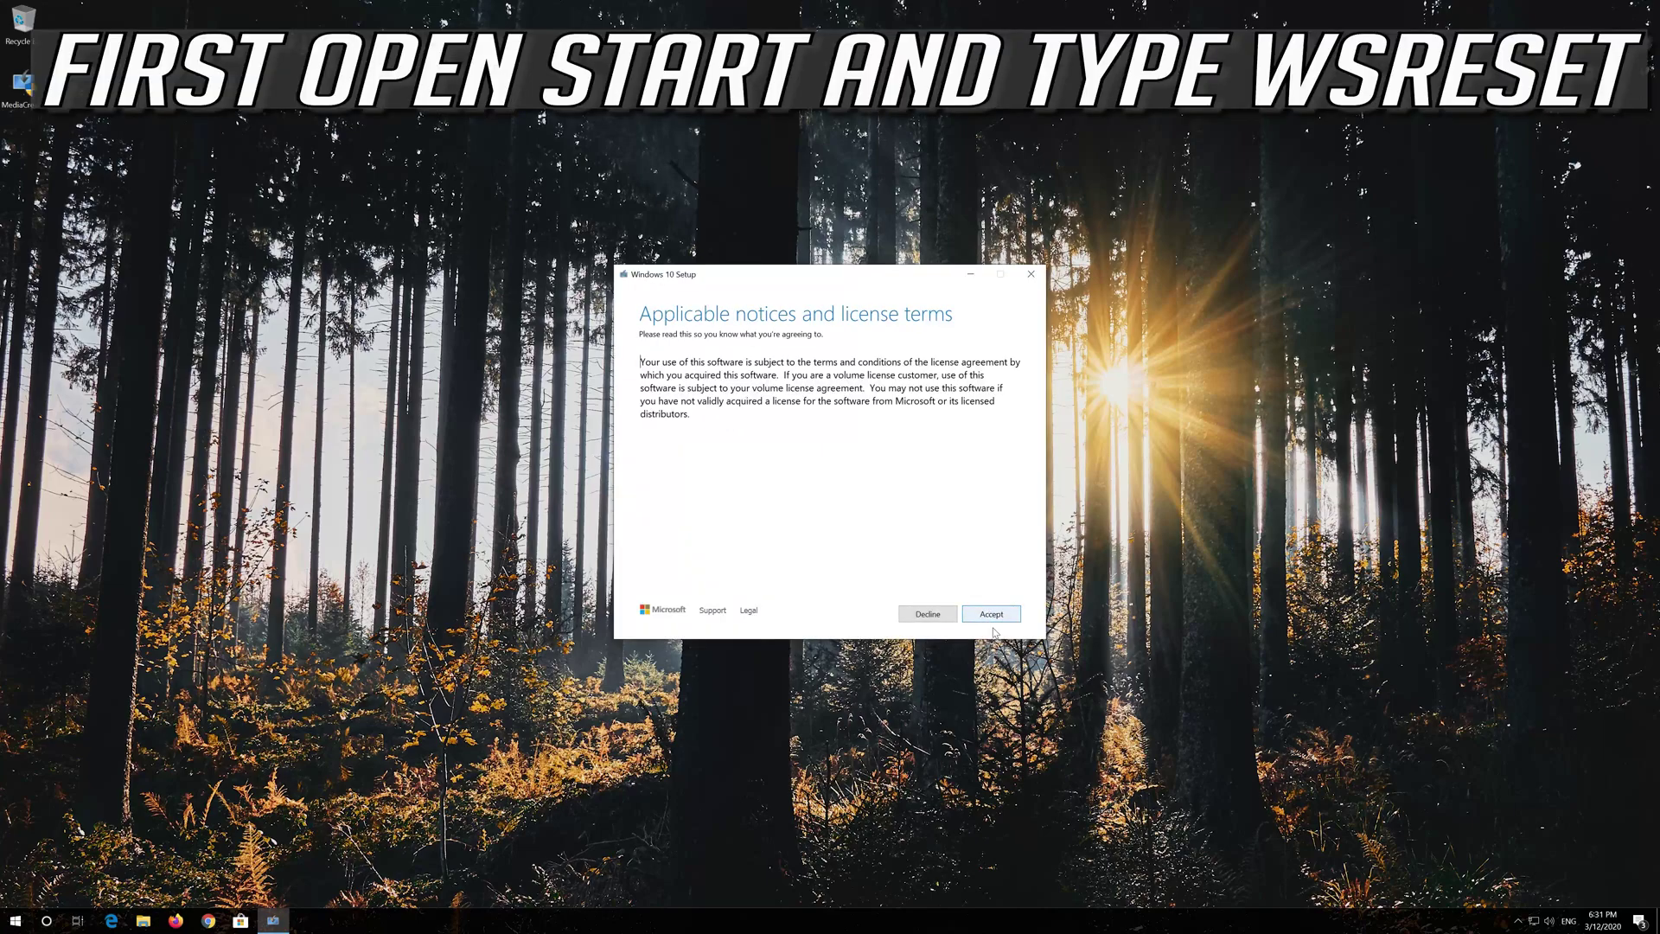
# Step: Accept the second license terms and install Windows 10 Pro, keeping personal files and apps
pyautogui.click(991, 614)
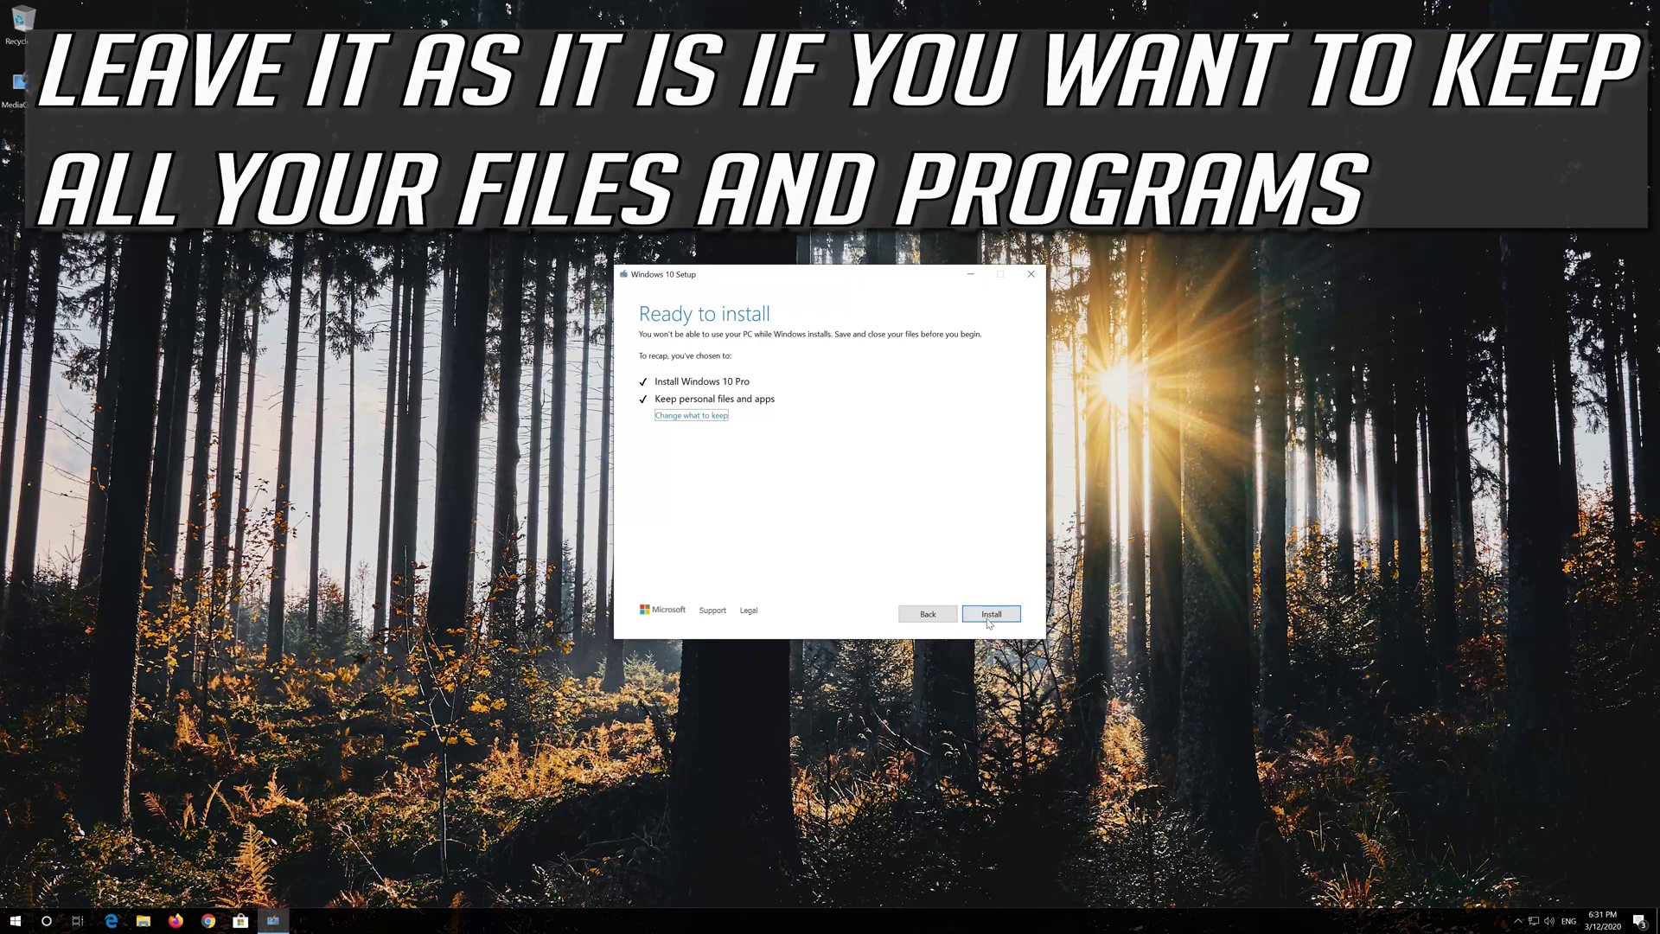
pyautogui.click(990, 614)
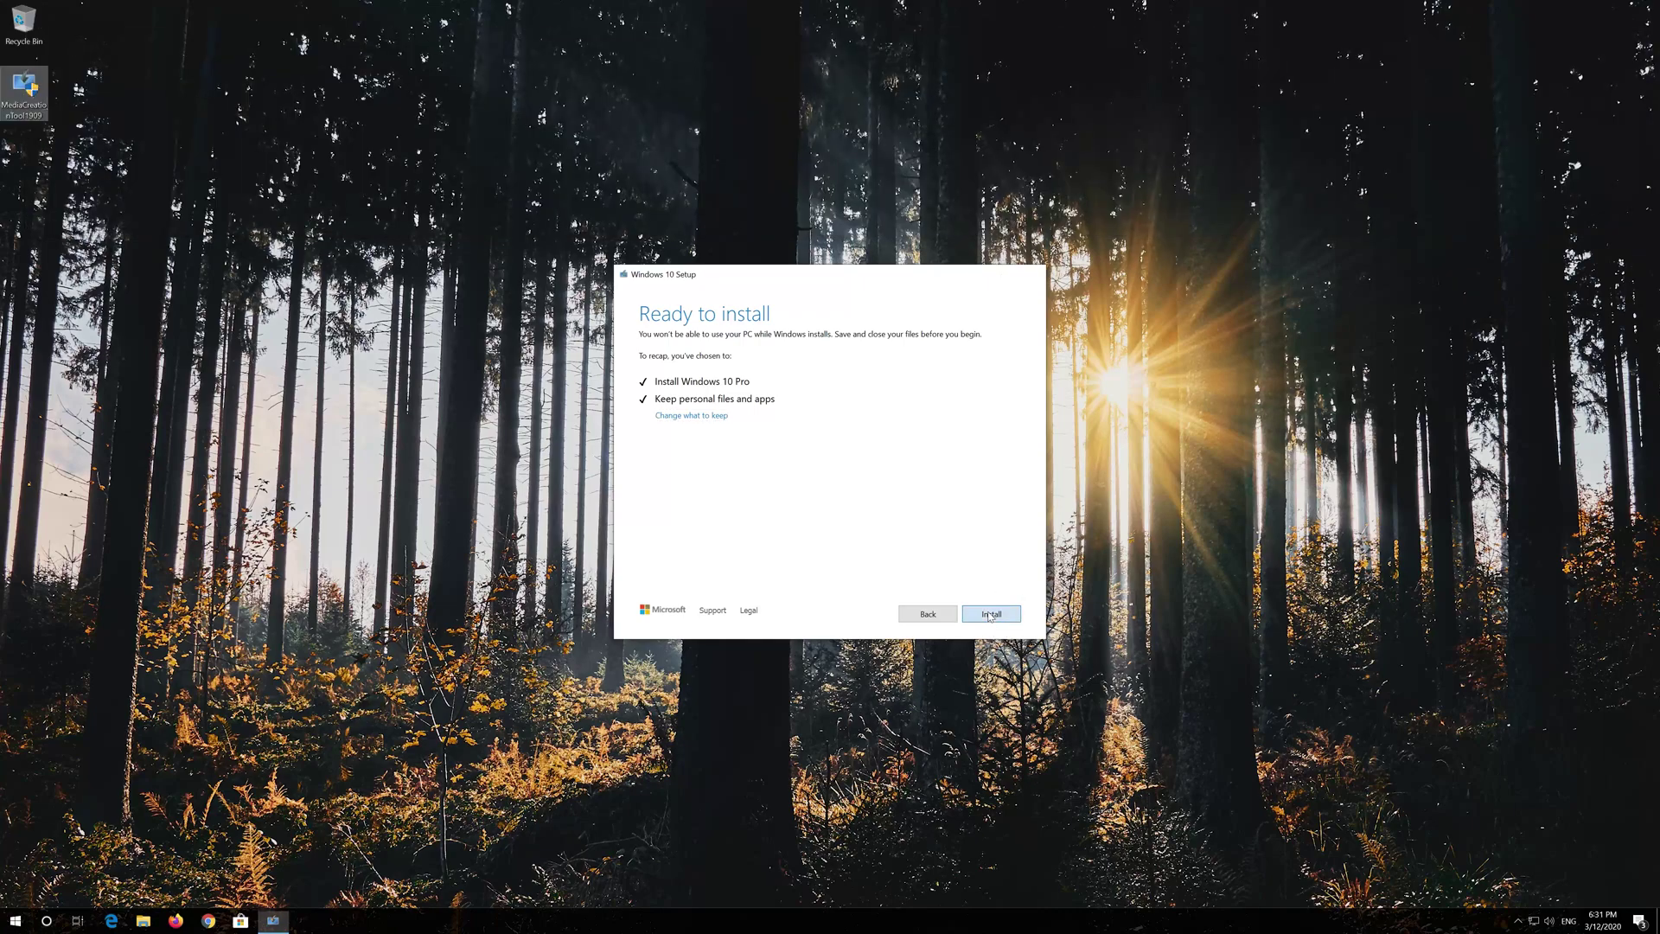